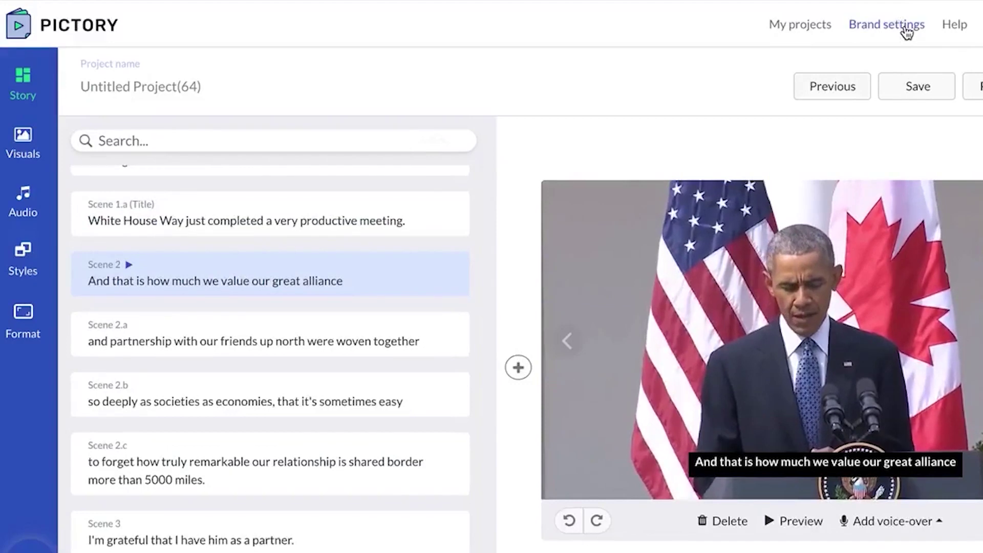
- Check the brand kit's logo, outro and intro settings, then cancel without saving
{"action": "left_click", "coordinate": [907, 25]}
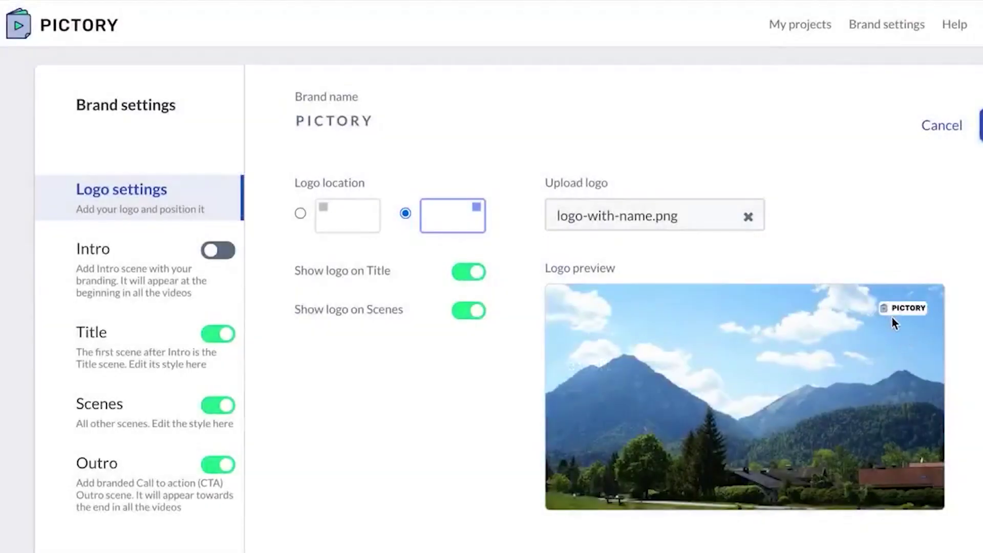
{"action": "left_click", "coordinate": [120, 472]}
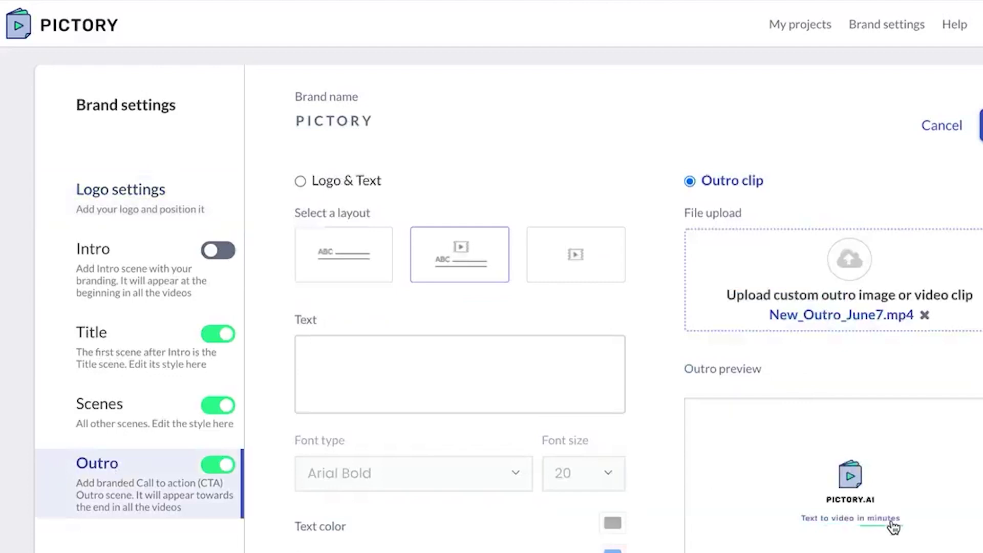
{"action": "left_click", "coordinate": [127, 253]}
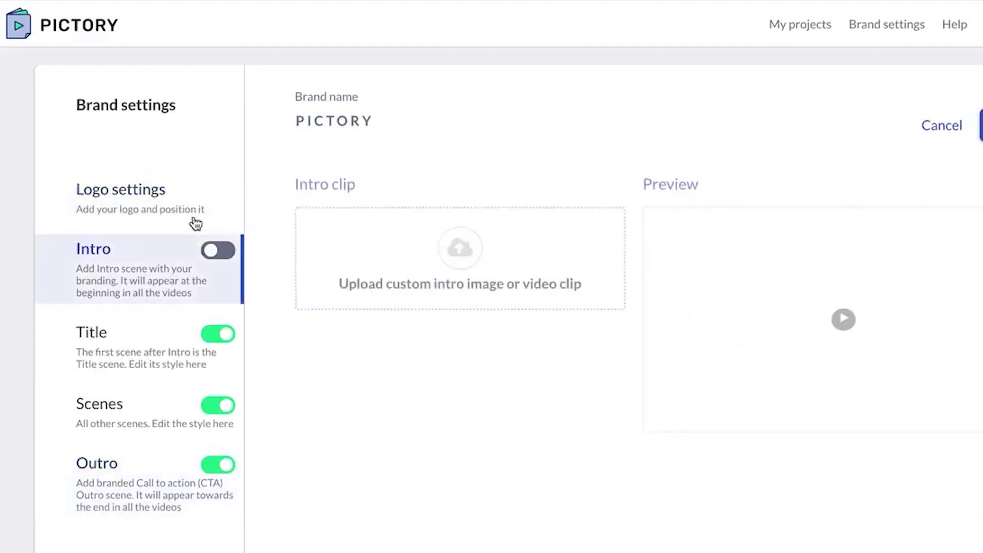
{"action": "left_click", "coordinate": [952, 127]}
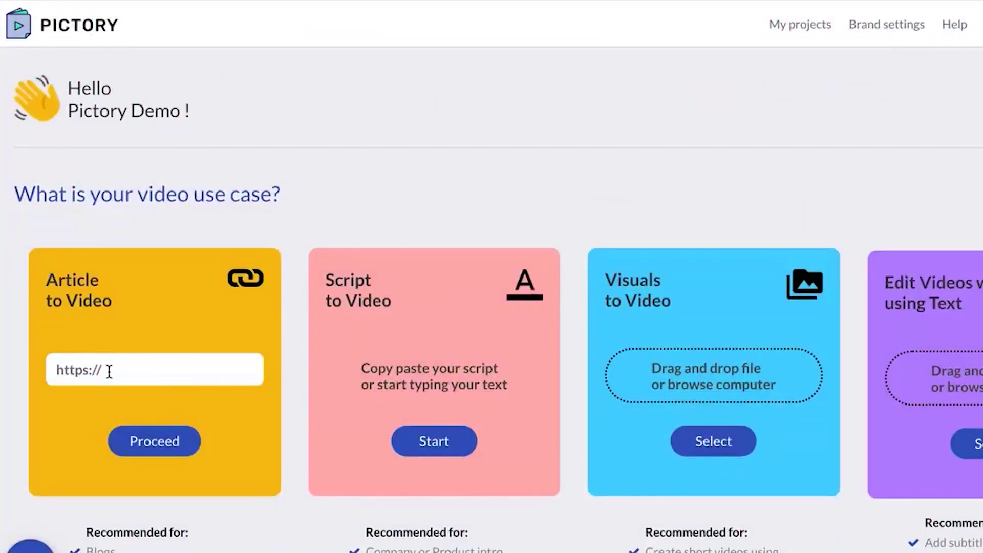
- Fill in the previously used Application Data article link to build the storyboard
{"action": "left_click", "coordinate": [110, 370]}
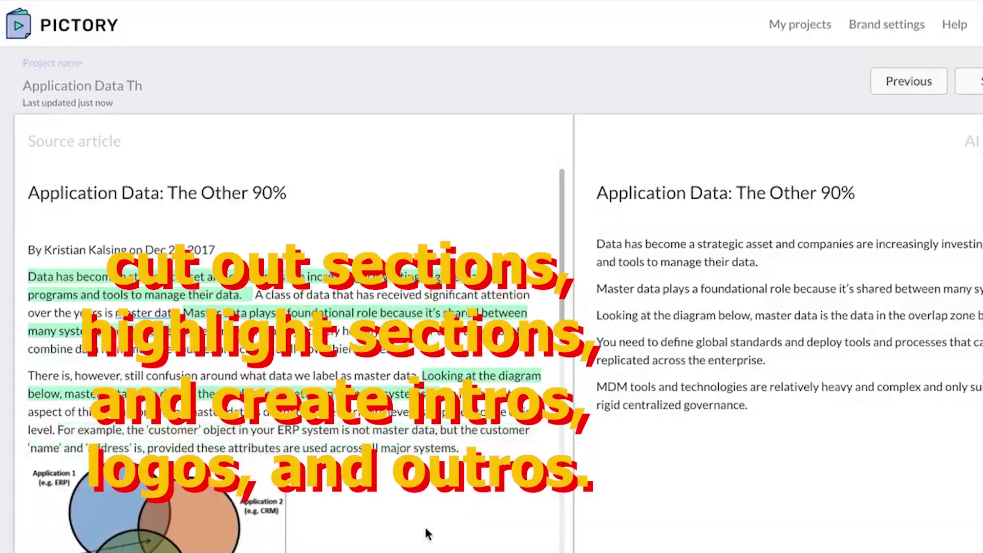
{"action": "scroll", "coordinate": [428, 534], "scroll_direction": "down", "scroll_amount": 3}
{"action": "scroll", "coordinate": [427, 534], "scroll_direction": "down", "scroll_amount": 4}
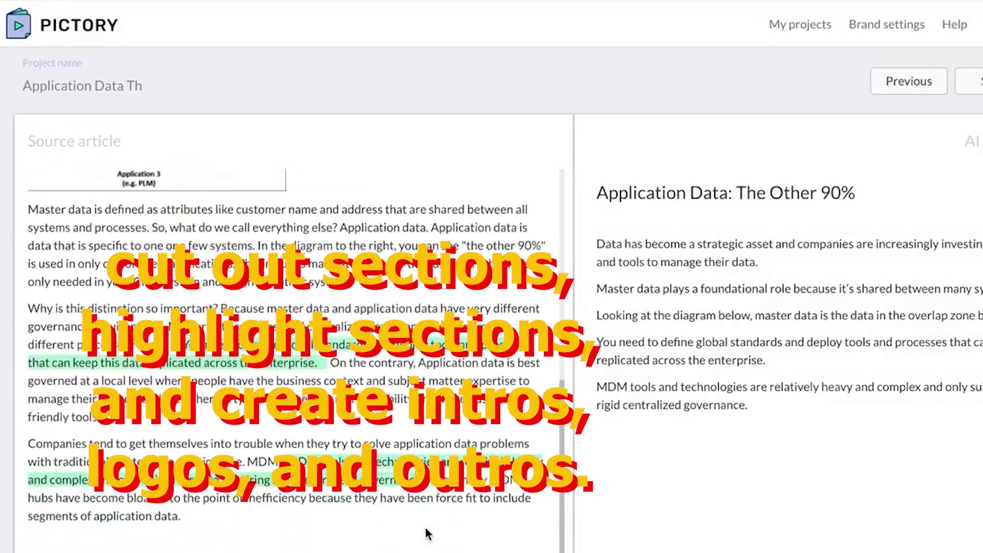
{"action": "scroll", "coordinate": [427, 534], "scroll_direction": "up", "scroll_amount": 2}
{"action": "scroll", "coordinate": [427, 534], "scroll_direction": "up", "scroll_amount": 3}
{"action": "scroll", "coordinate": [427, 534], "scroll_direction": "down", "scroll_amount": 3}
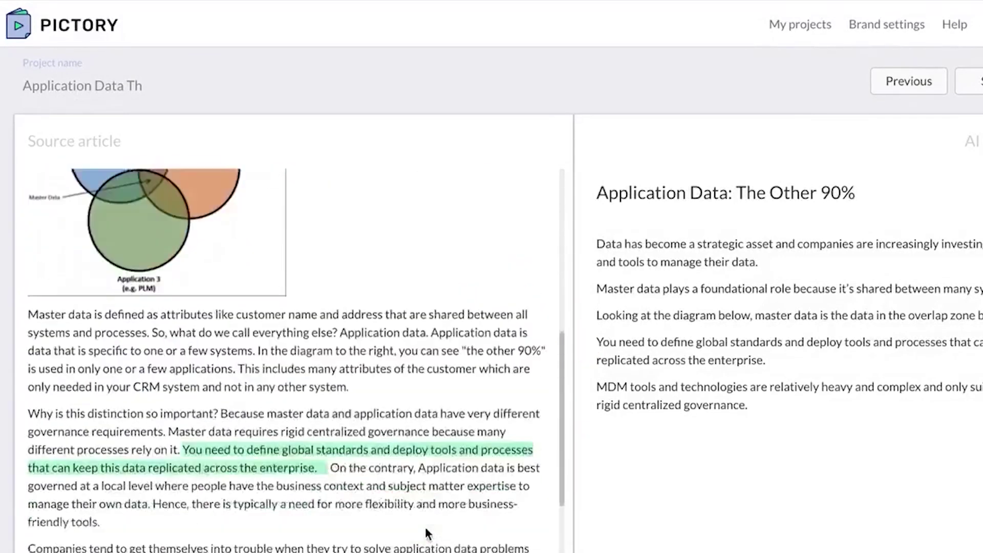
{"action": "scroll", "coordinate": [427, 534], "scroll_direction": "up", "scroll_amount": 1}
{"action": "scroll", "coordinate": [427, 533], "scroll_direction": "up", "scroll_amount": 3}
{"action": "scroll", "coordinate": [425, 534], "scroll_direction": "down", "scroll_amount": 1}
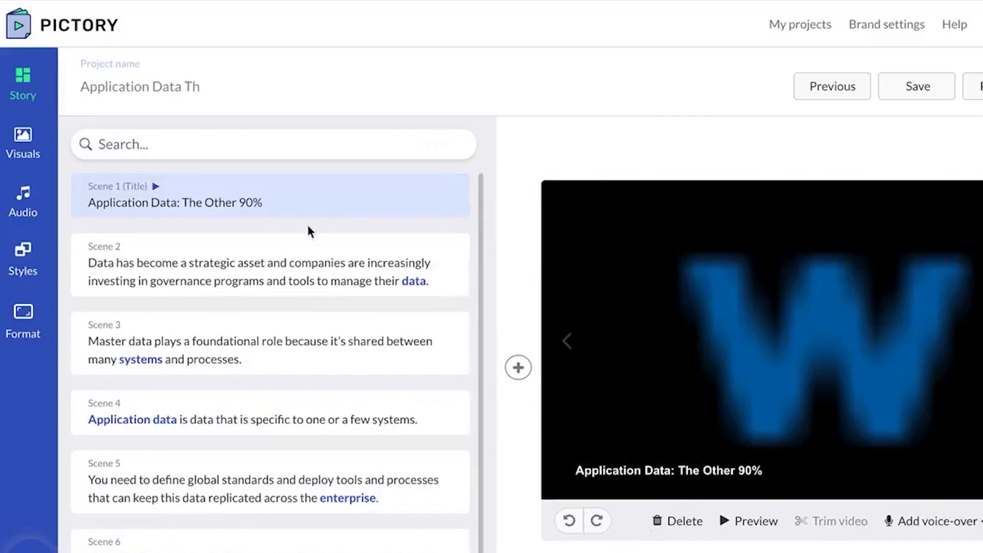
- Use the woman-in-glasses clip for the title scene and add Matthew male US English narration
{"action": "left_click", "coordinate": [14, 141]}
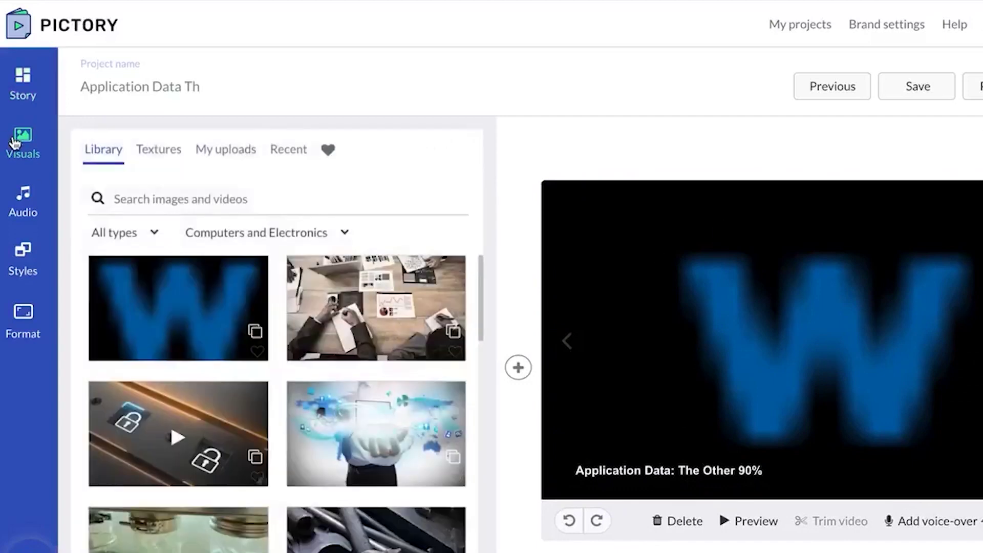
{"action": "scroll", "coordinate": [300, 538], "scroll_direction": "down", "scroll_amount": 3}
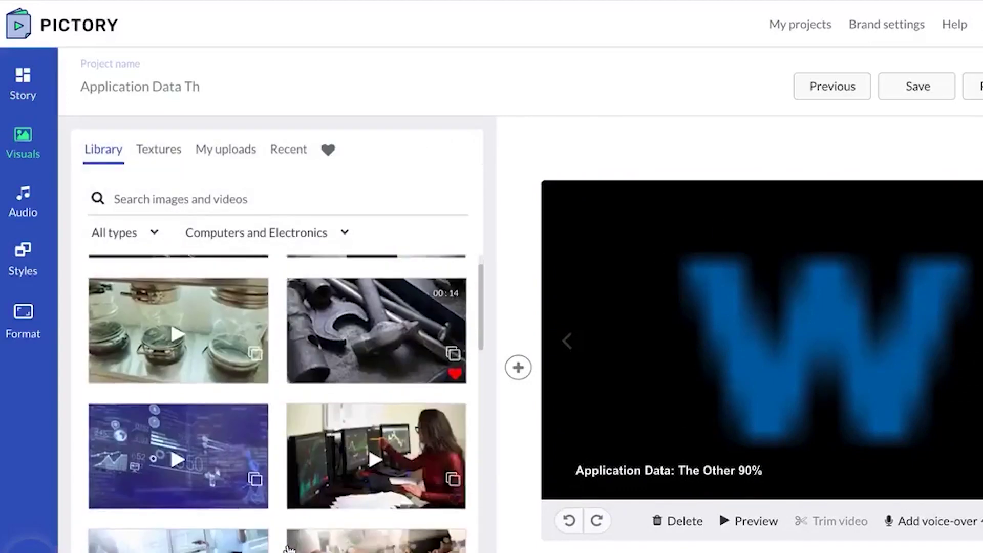
{"action": "scroll", "coordinate": [289, 547], "scroll_direction": "down", "scroll_amount": 2}
{"action": "scroll", "coordinate": [289, 547], "scroll_direction": "down", "scroll_amount": 1}
{"action": "scroll", "coordinate": [290, 547], "scroll_direction": "down", "scroll_amount": 1}
{"action": "scroll", "coordinate": [289, 548], "scroll_direction": "down", "scroll_amount": 3}
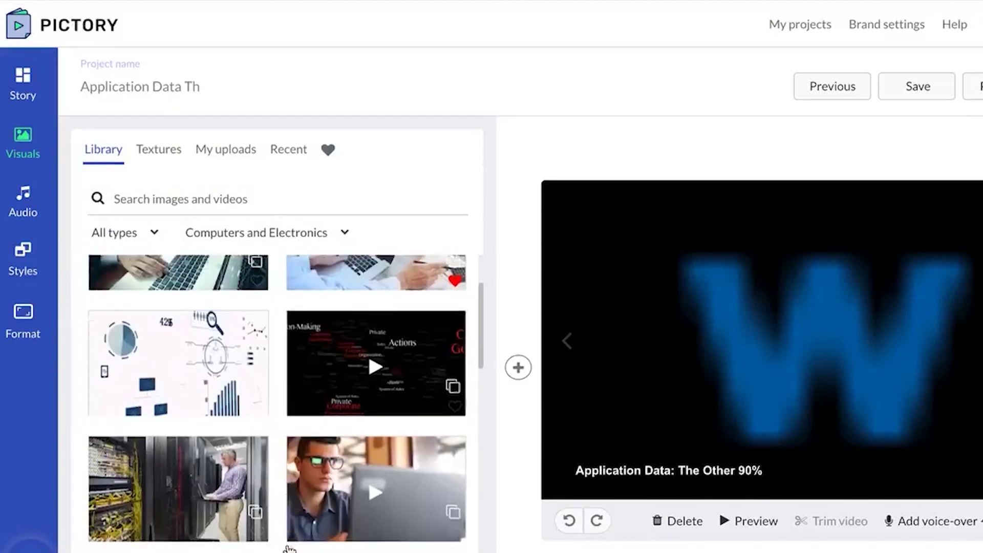
{"action": "scroll", "coordinate": [290, 547], "scroll_direction": "down", "scroll_amount": 2}
{"action": "scroll", "coordinate": [291, 547], "scroll_direction": "down", "scroll_amount": 1}
{"action": "left_click", "coordinate": [400, 450]}
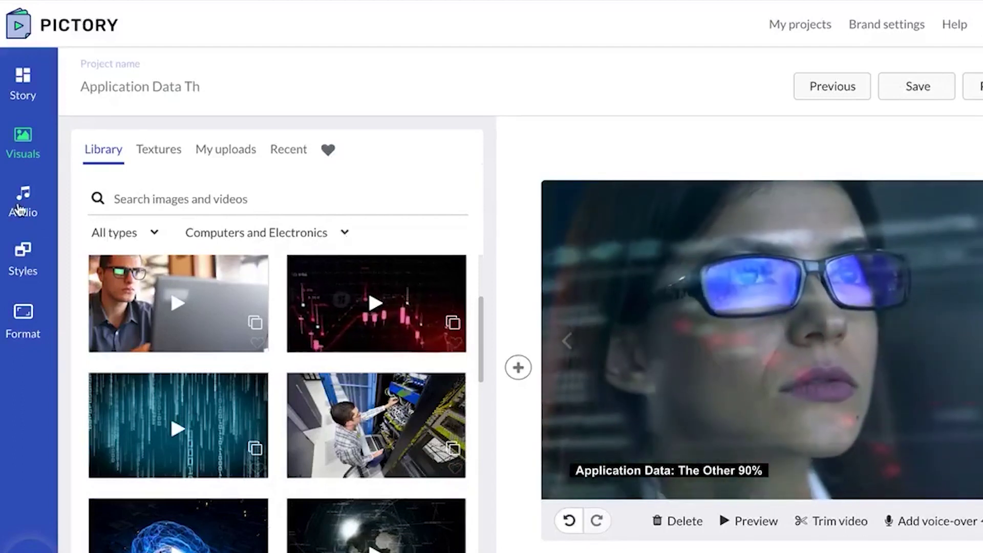
{"action": "left_click", "coordinate": [23, 203]}
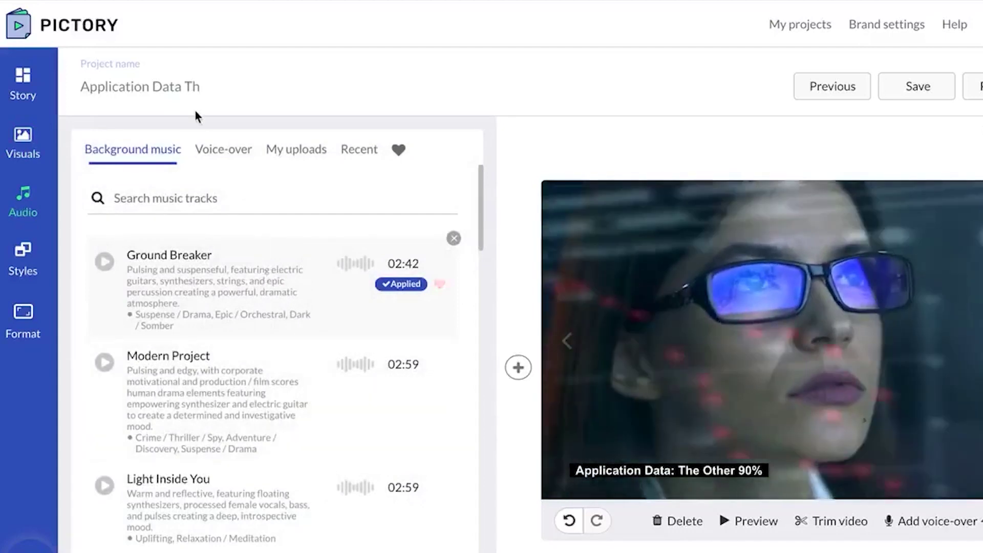
{"action": "left_click", "coordinate": [223, 151]}
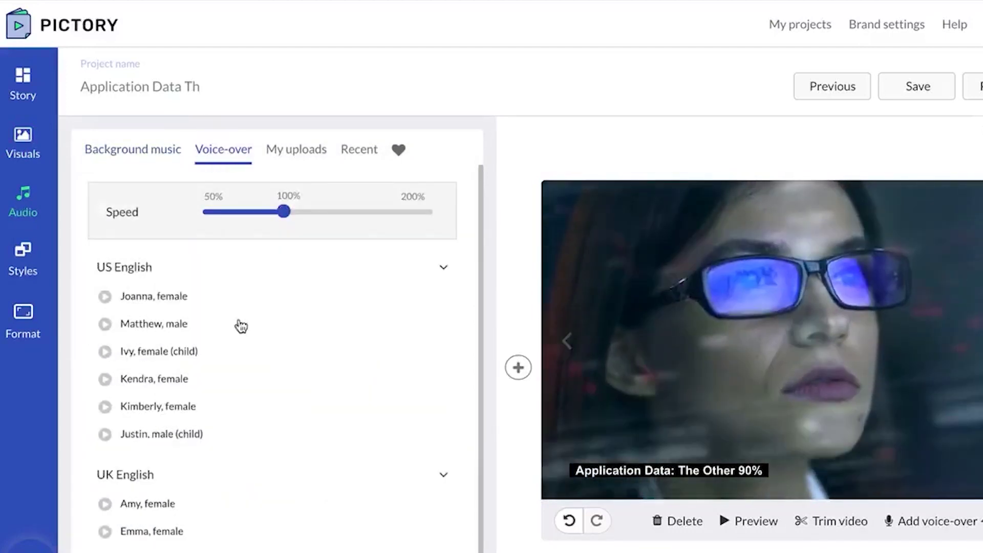
{"action": "left_click", "coordinate": [193, 328]}
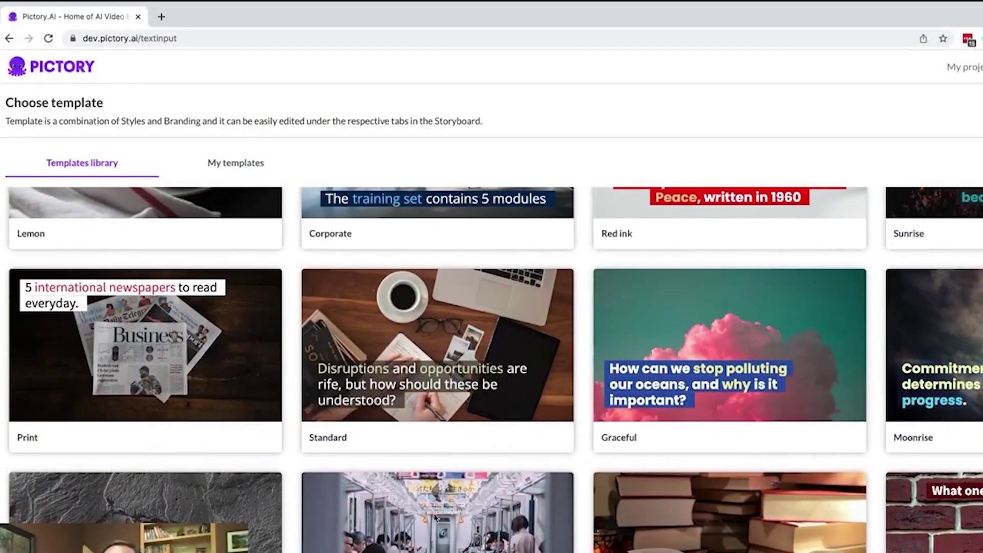
{"action": "scroll", "coordinate": [436, 519], "scroll_direction": "down", "scroll_amount": 2}
{"action": "scroll", "coordinate": [435, 519], "scroll_direction": "down", "scroll_amount": 3}
{"action": "scroll", "coordinate": [436, 518], "scroll_direction": "down", "scroll_amount": 5}
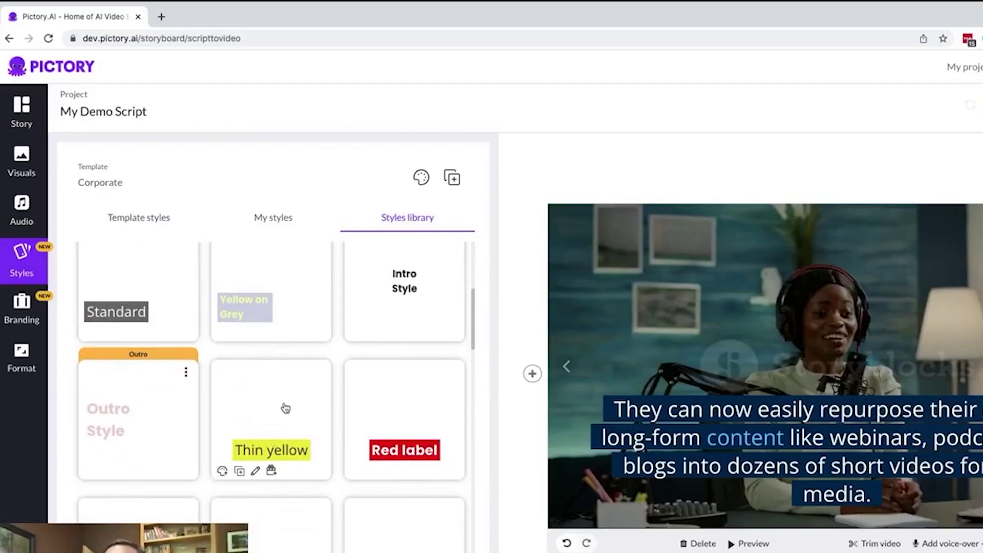
- Try the Thin yellow and Red label captions, then open and close the Outro template style's options
{"action": "left_click", "coordinate": [282, 410]}
{"action": "left_click", "coordinate": [408, 423]}
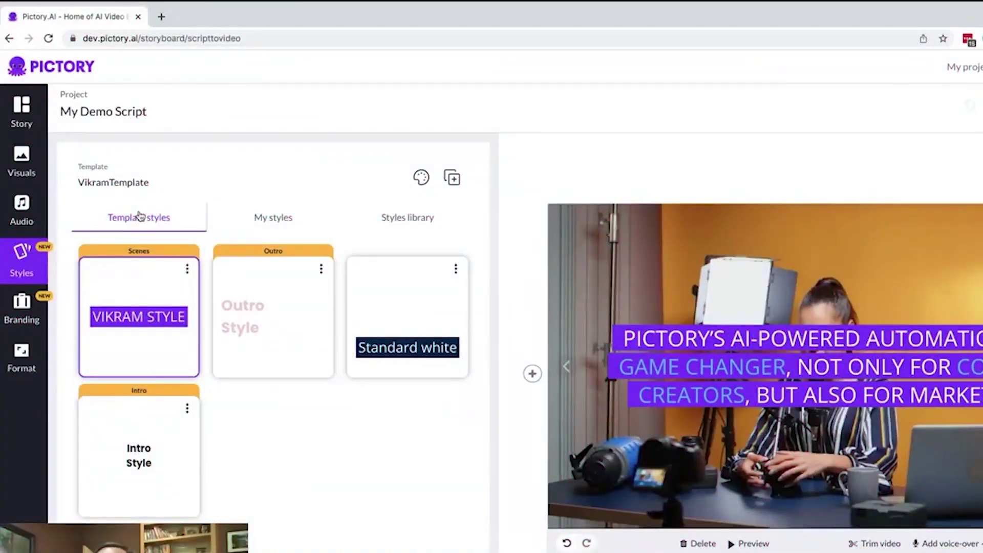
{"action": "left_click", "coordinate": [321, 268]}
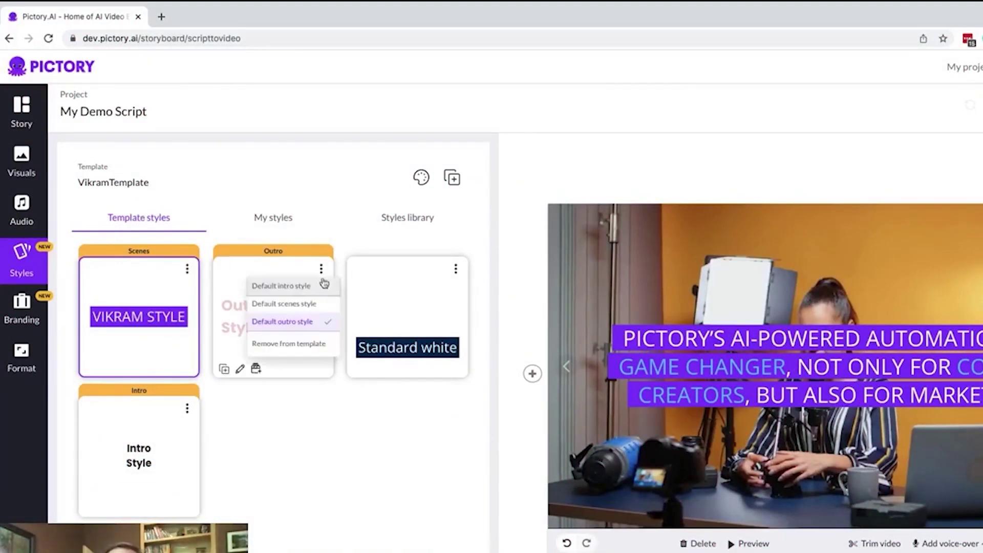
{"action": "left_click", "coordinate": [235, 444]}
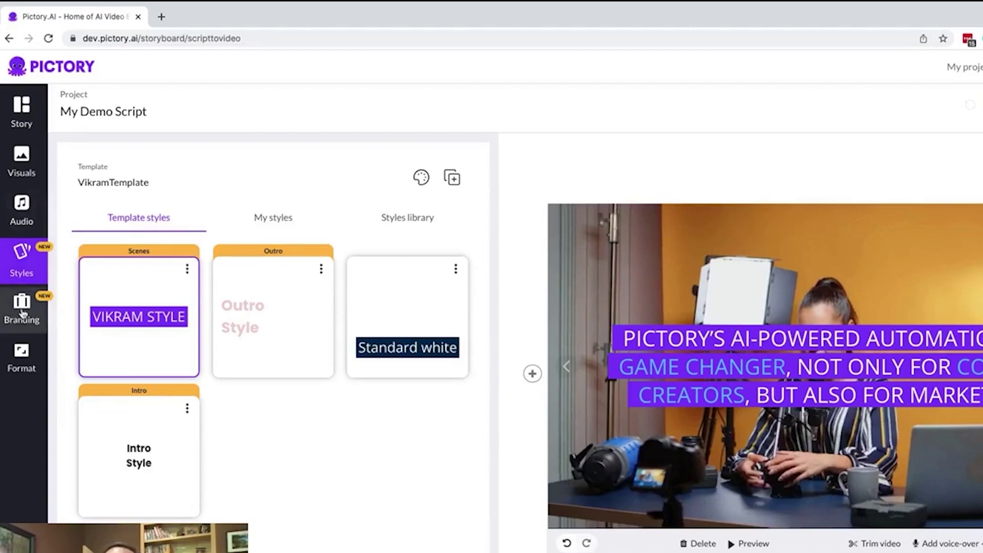
- Upload the octopus logo file as the scene branding logo
{"action": "left_click", "coordinate": [21, 311]}
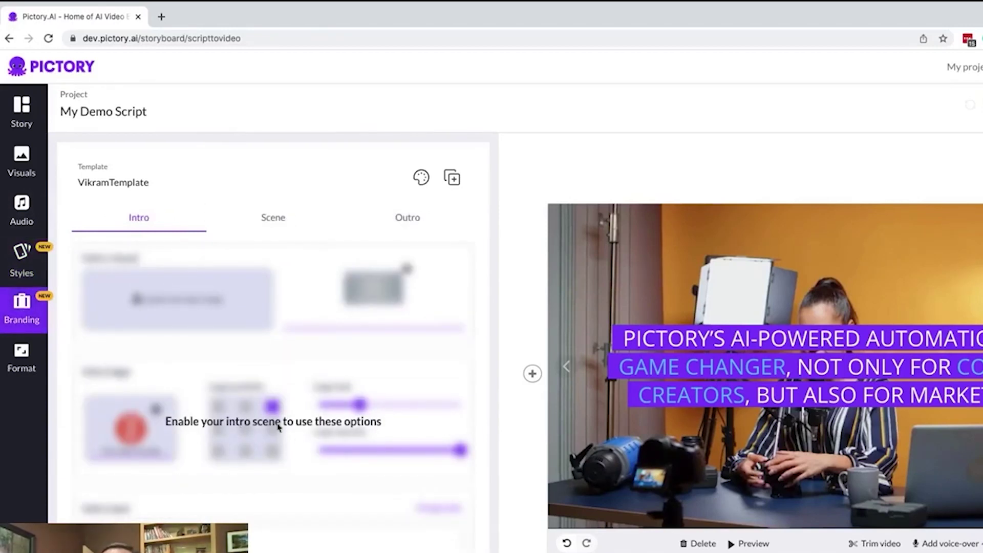
{"action": "left_click", "coordinate": [411, 220]}
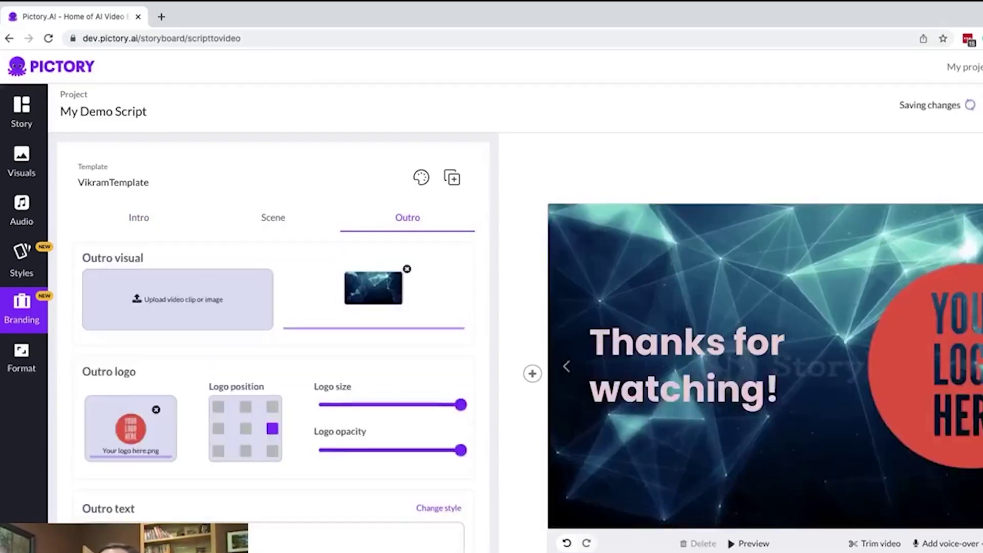
{"action": "left_click", "coordinate": [291, 222]}
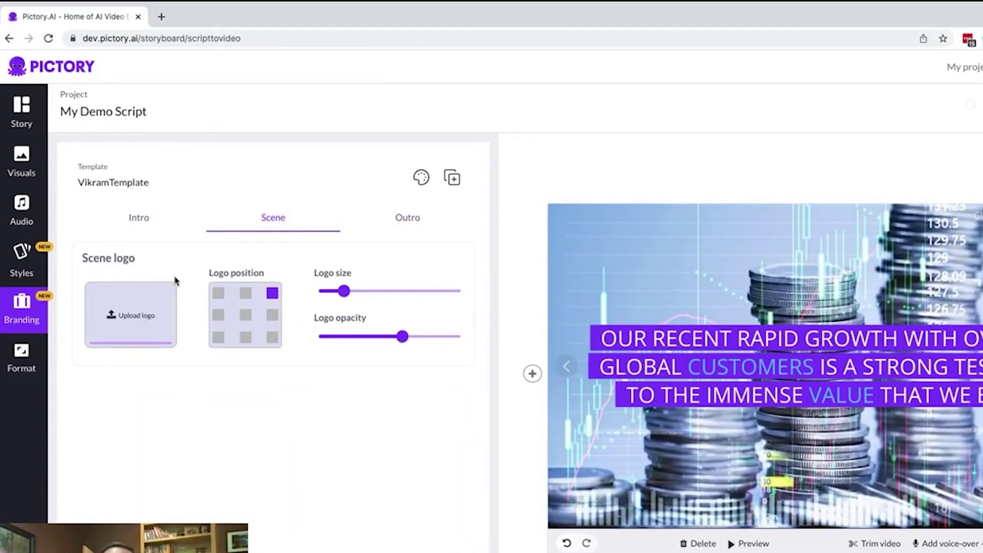
{"action": "left_click", "coordinate": [138, 319]}
{"action": "double_click", "coordinate": [496, 50]}
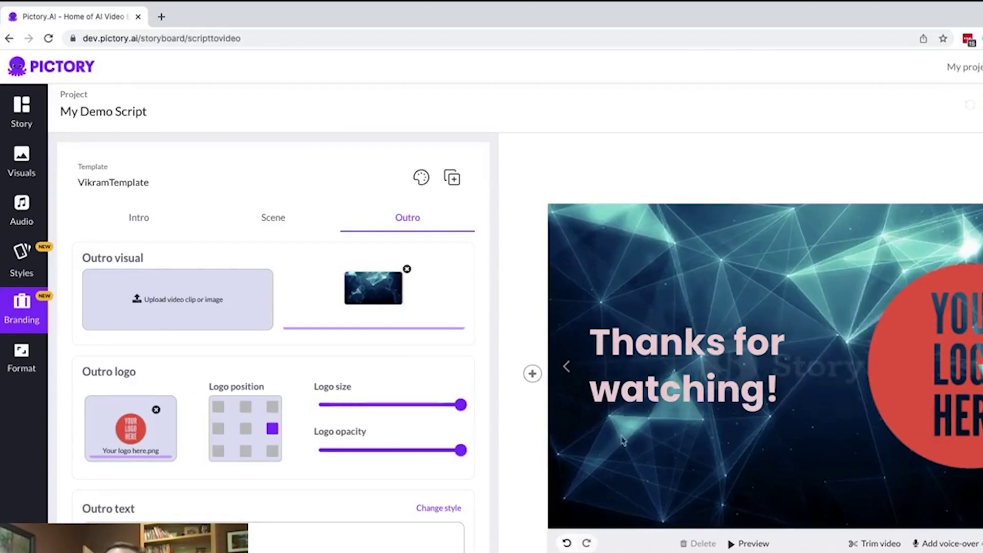
- Replace the outro placeholder logo with the octopus logo and shrink it to about 60%
{"action": "left_click", "coordinate": [156, 409]}
{"action": "left_click", "coordinate": [153, 428]}
{"action": "double_click", "coordinate": [488, 55]}
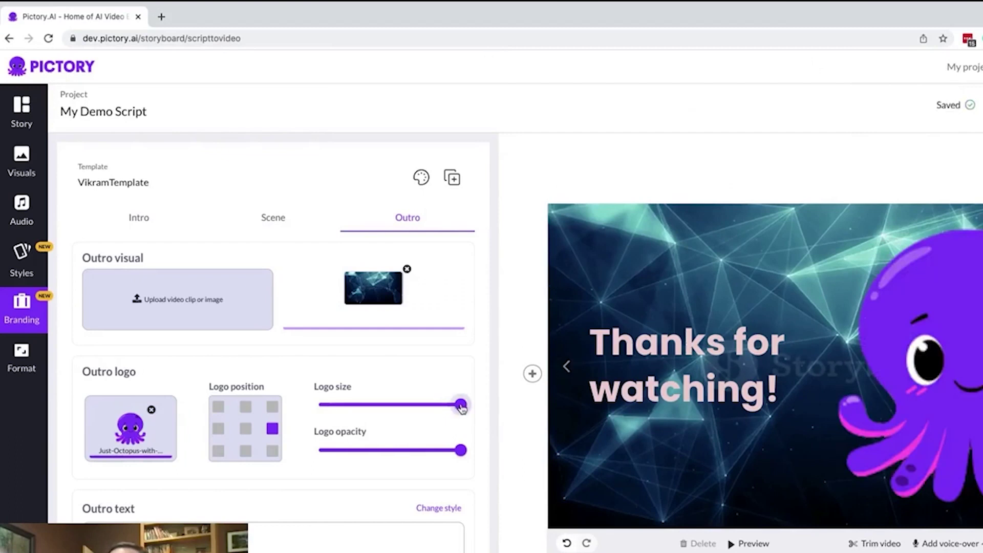
{"action": "left_click_drag", "start_coordinate": [461, 407], "coordinate": [412, 408]}
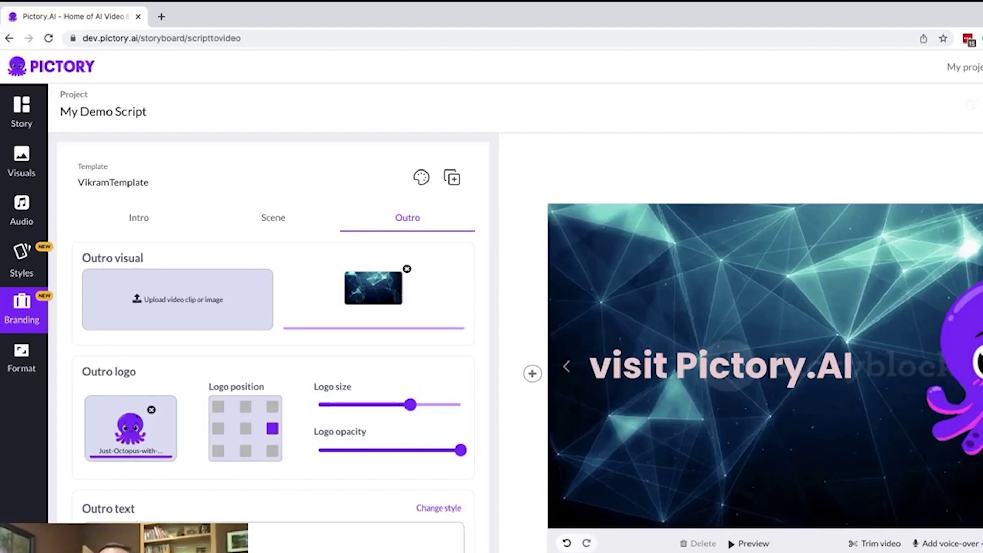
- Inspect the Outro Style's text and colour settings
{"action": "left_click", "coordinate": [435, 512]}
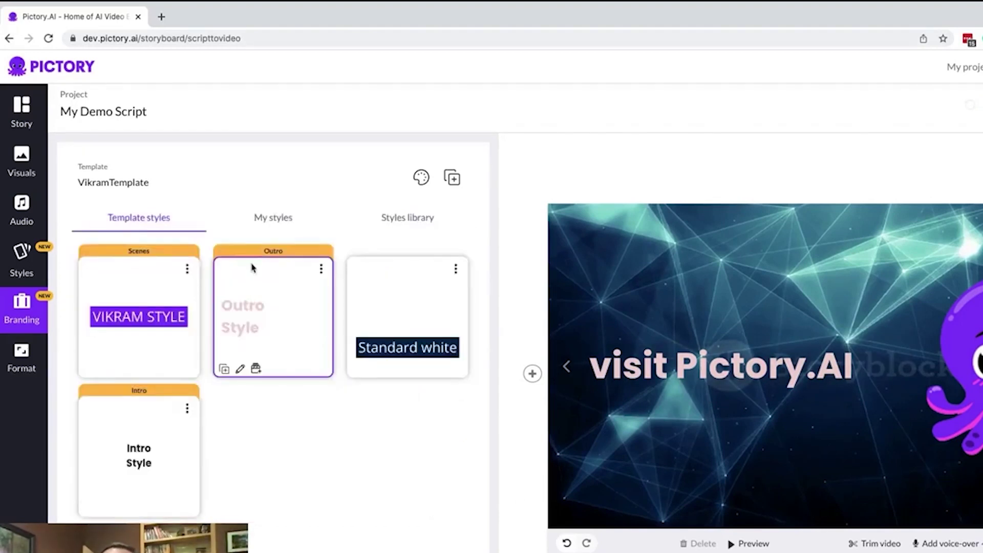
{"action": "left_click", "coordinate": [239, 370]}
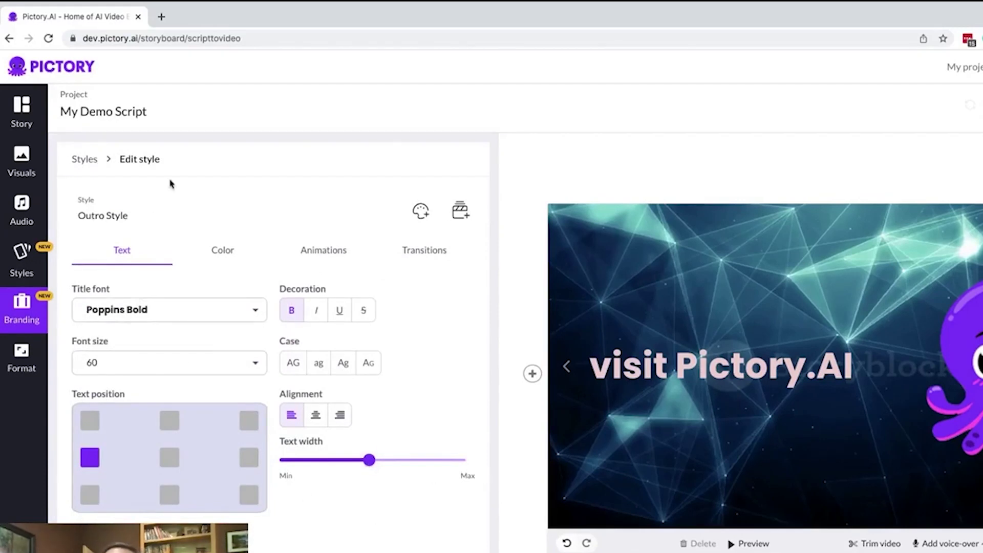
{"action": "left_click", "coordinate": [198, 255]}
{"action": "left_click", "coordinate": [122, 250]}
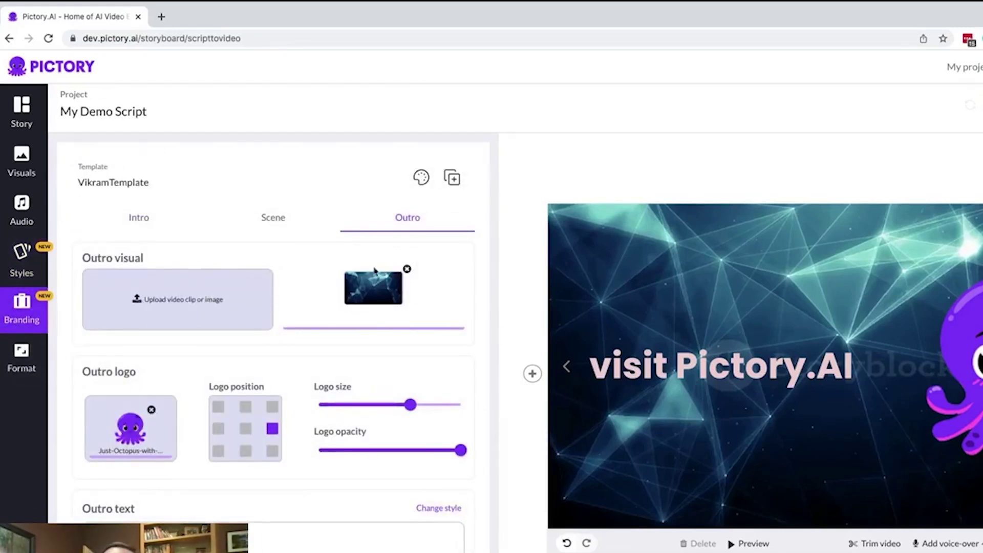
- Make 16-9_2.mp4 the outro visual and remove the outro's octopus logo
{"action": "left_click", "coordinate": [211, 310]}
{"action": "double_click", "coordinate": [490, 122]}
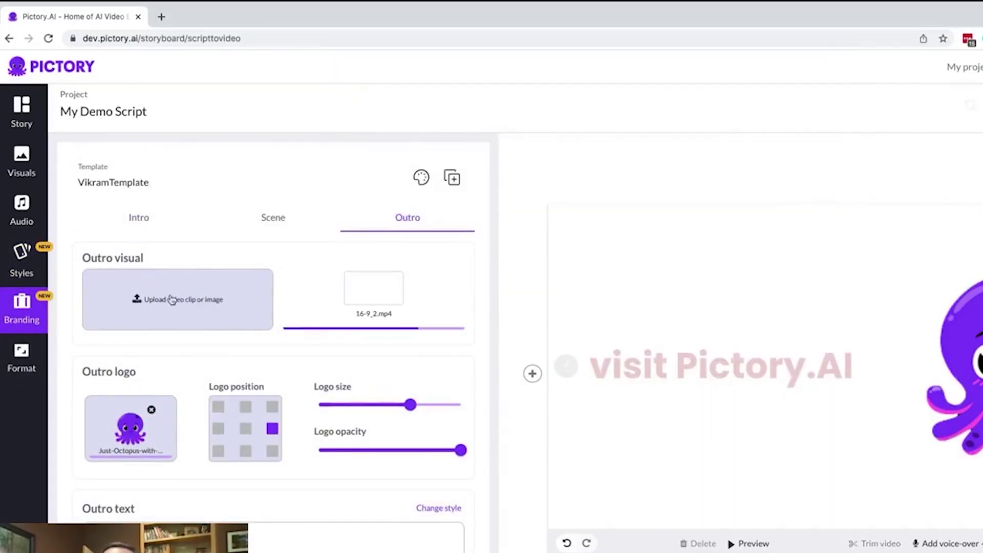
{"action": "left_click", "coordinate": [151, 410]}
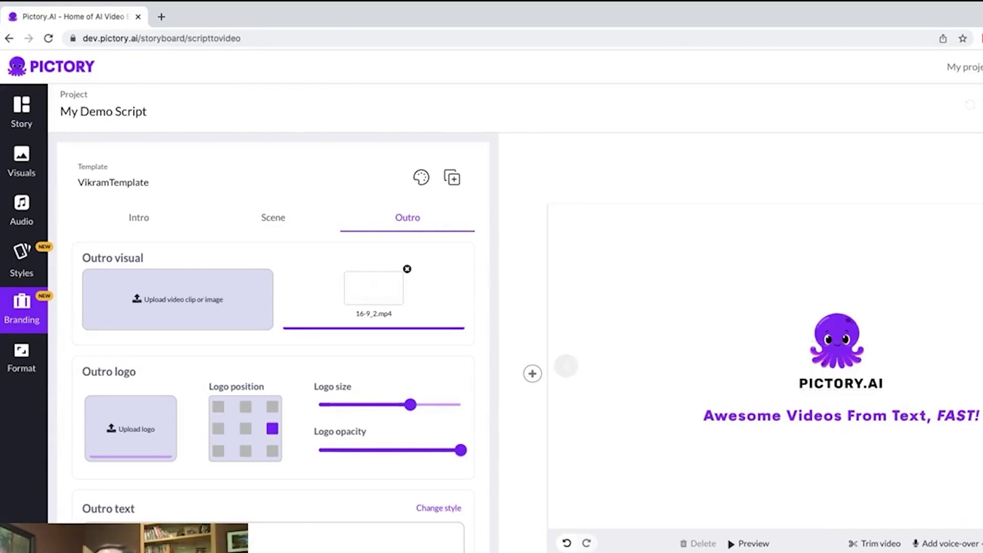
- Enable the intro scene, check the scene logo settings, and preview the whole video
{"action": "left_click", "coordinate": [125, 224]}
{"action": "left_click", "coordinate": [263, 427]}
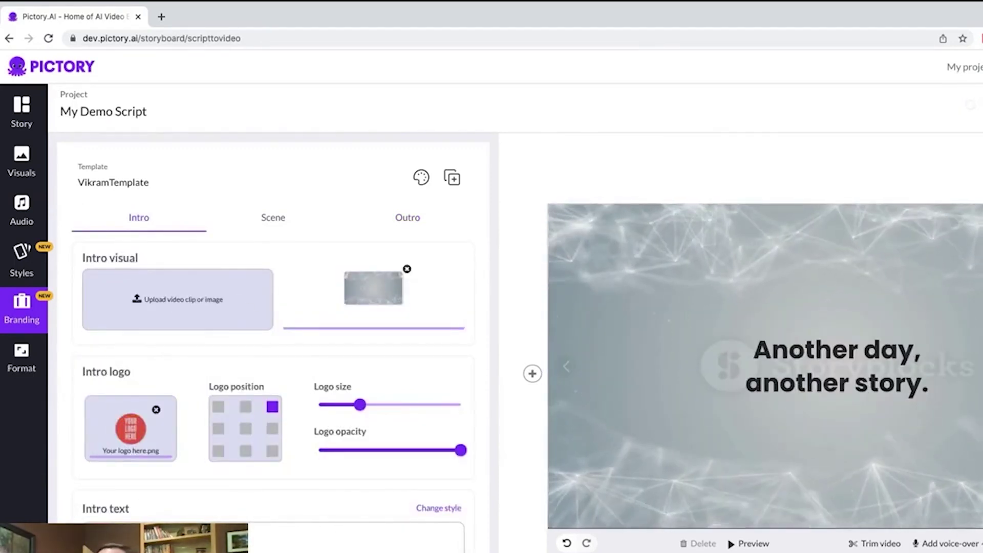
{"action": "left_click", "coordinate": [272, 218]}
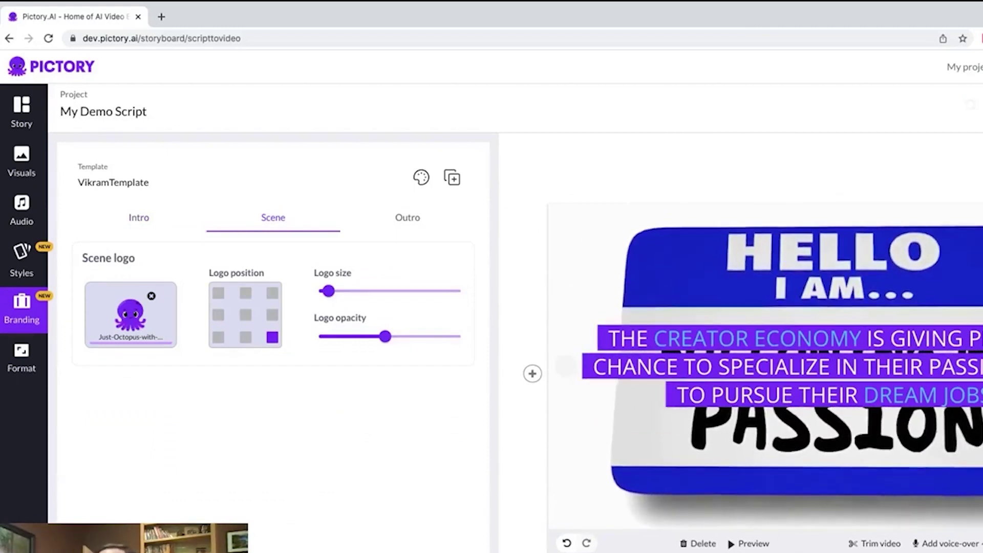
{"action": "left_click", "coordinate": [750, 543]}
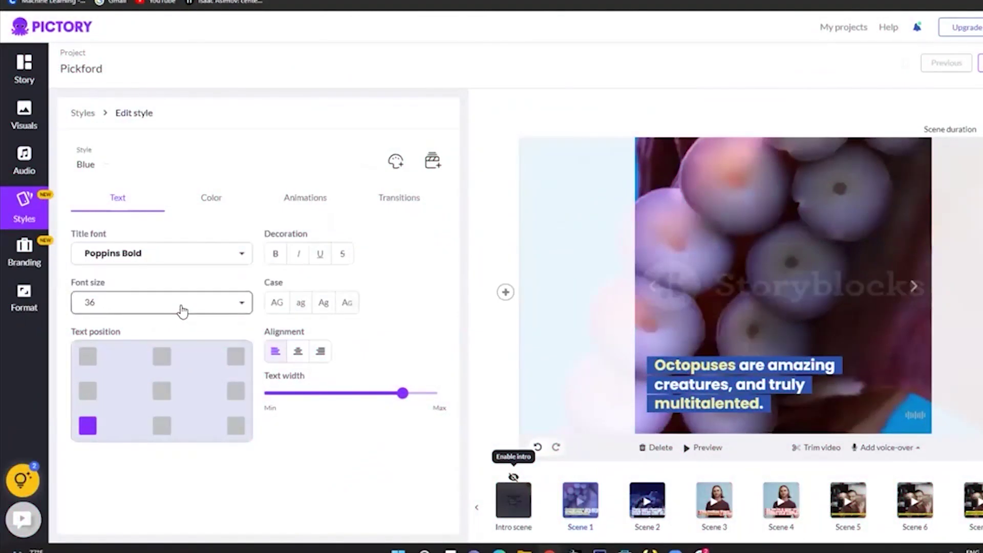
- Set the title font to 36, preview Scenes 2–5, try Thin yellow, then keep Pickford captions
{"action": "left_click", "coordinate": [183, 309]}
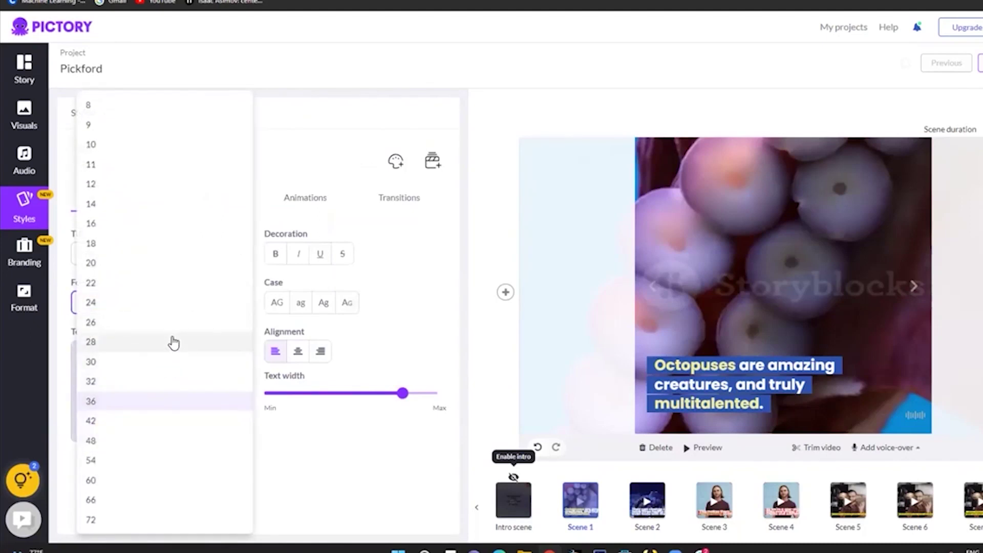
{"action": "left_click", "coordinate": [164, 422]}
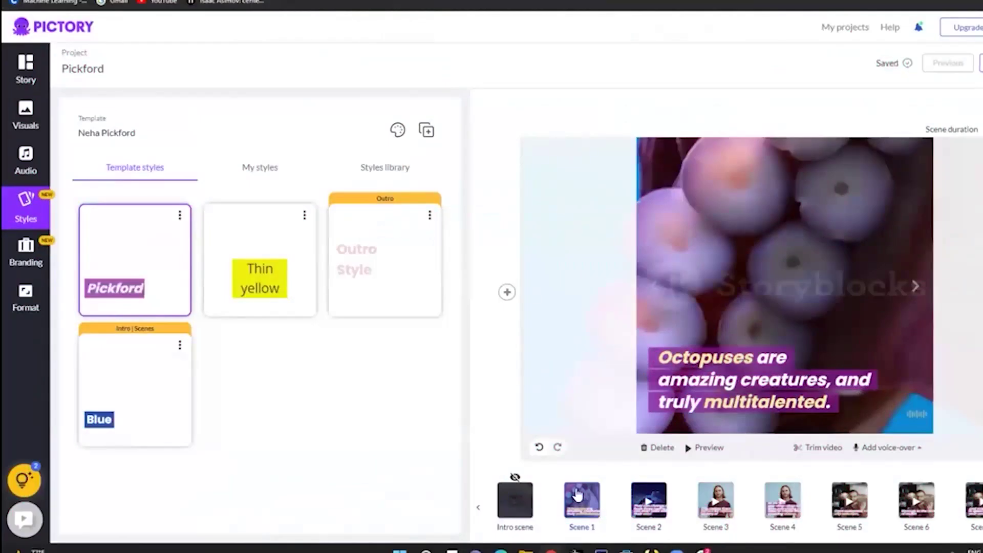
{"action": "left_click", "coordinate": [649, 501]}
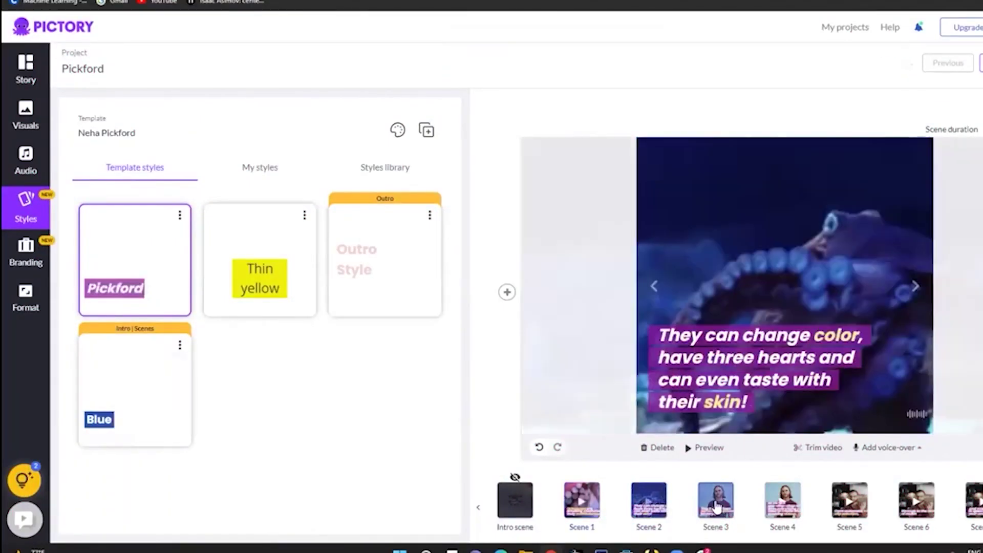
{"action": "left_click", "coordinate": [782, 501]}
{"action": "left_click", "coordinate": [850, 501]}
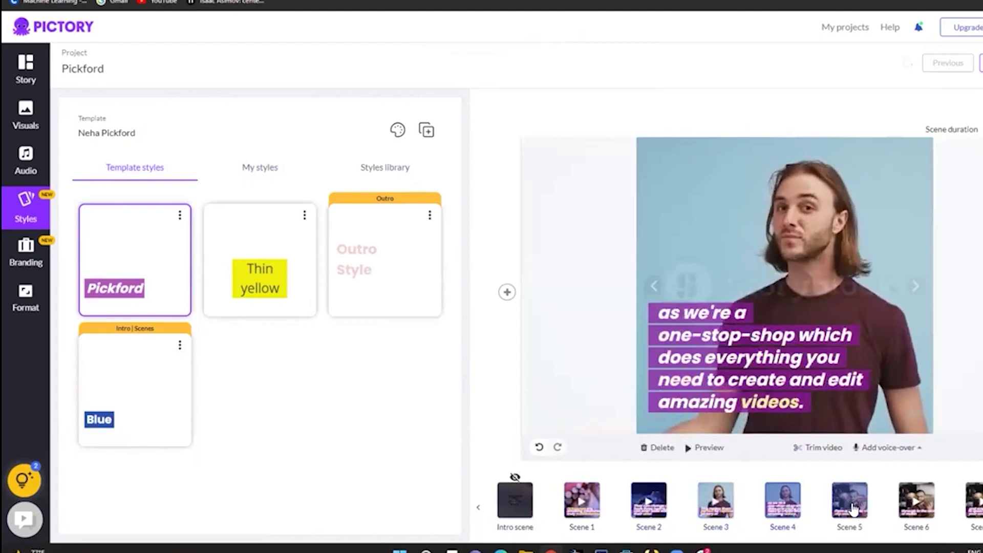
{"action": "left_click", "coordinate": [853, 509]}
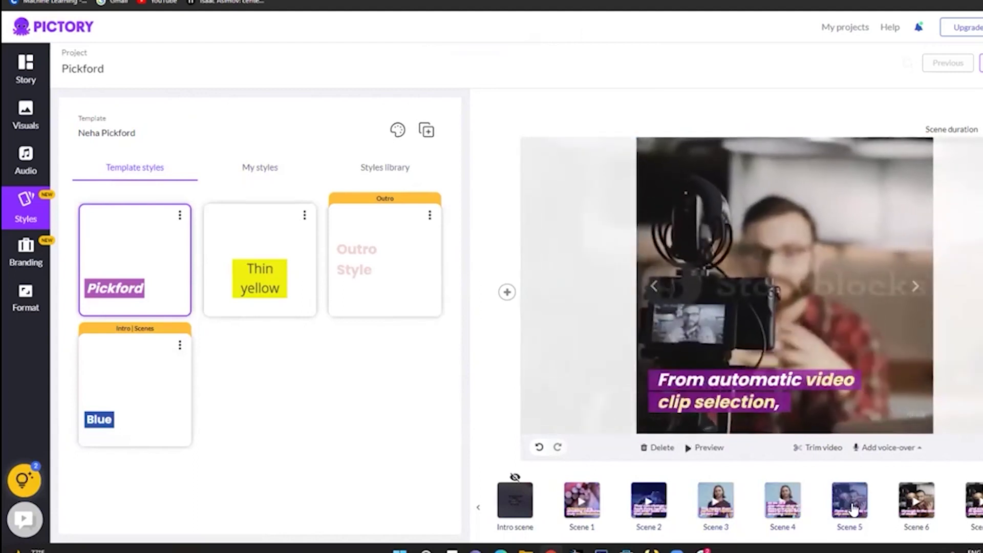
{"action": "left_click", "coordinate": [281, 306]}
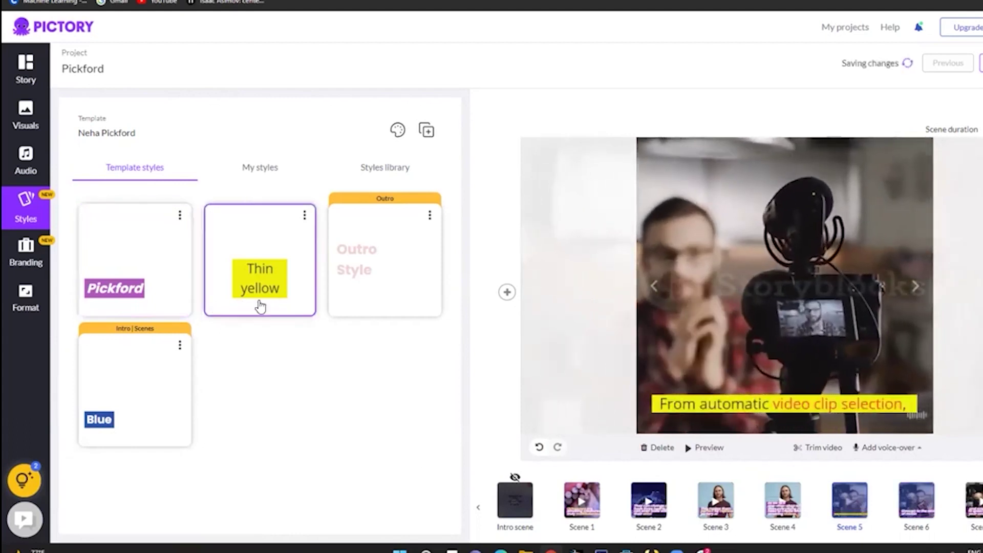
{"action": "left_click", "coordinate": [281, 292]}
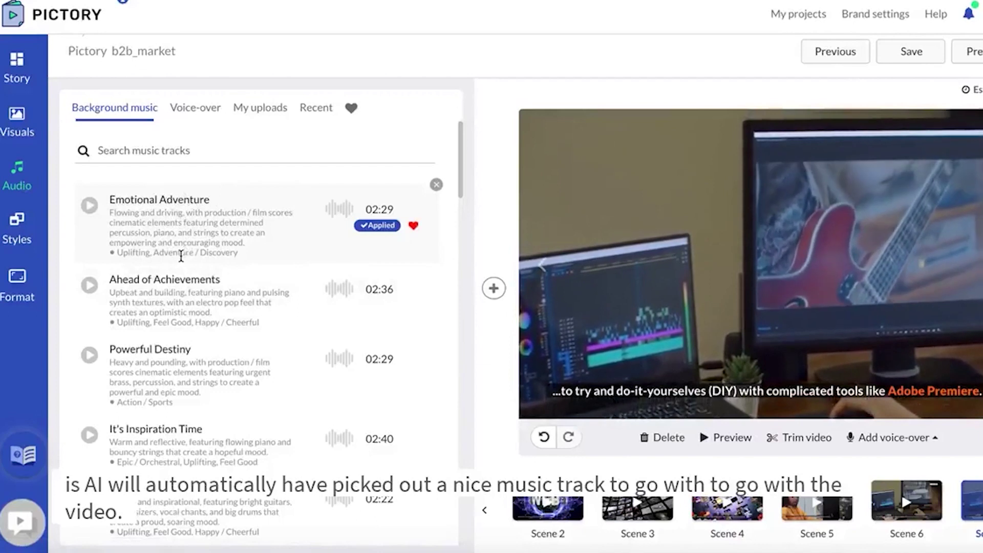
- Switch the narration to the Matthew male US English voice and preview the video
{"action": "left_click", "coordinate": [195, 111]}
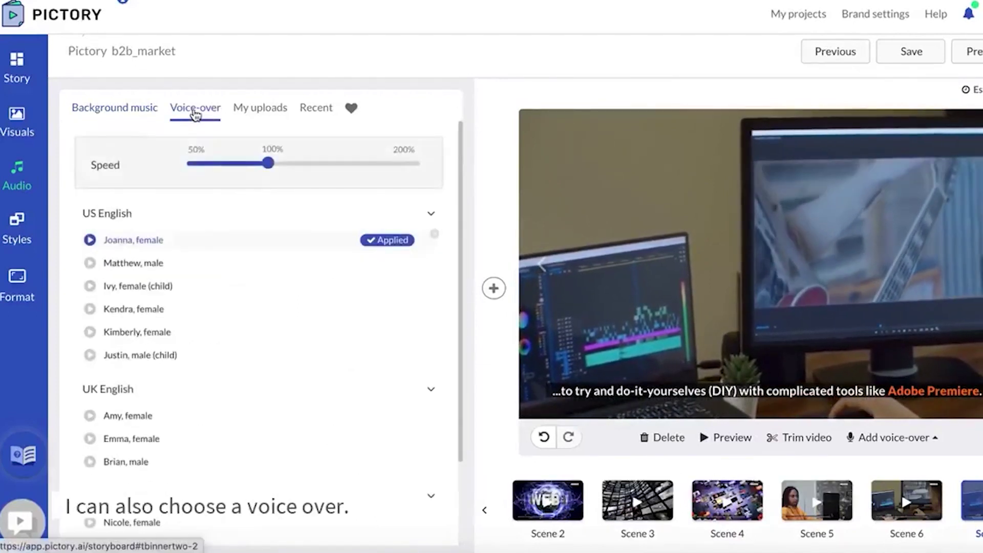
{"action": "mouse_move", "coordinate": [134, 263]}
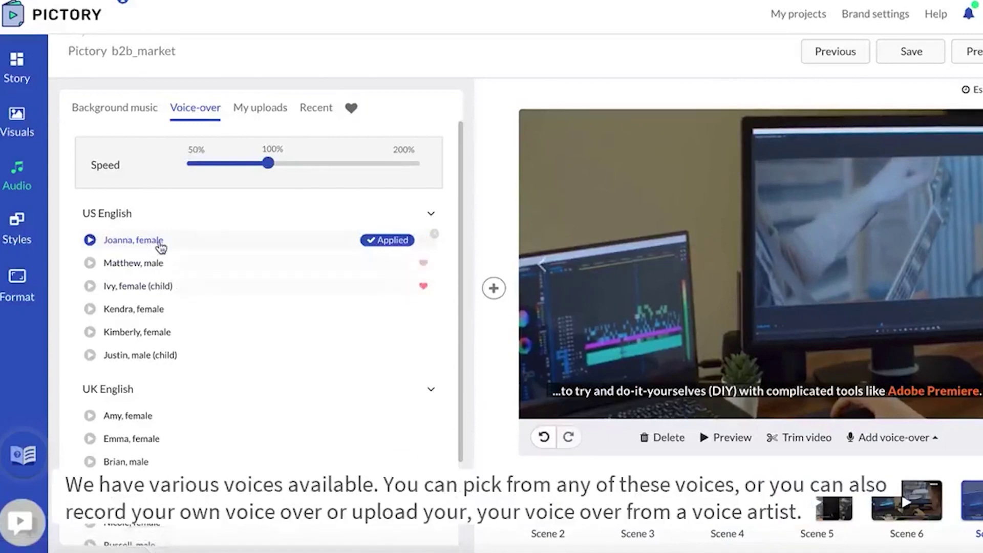
{"action": "left_click", "coordinate": [148, 264]}
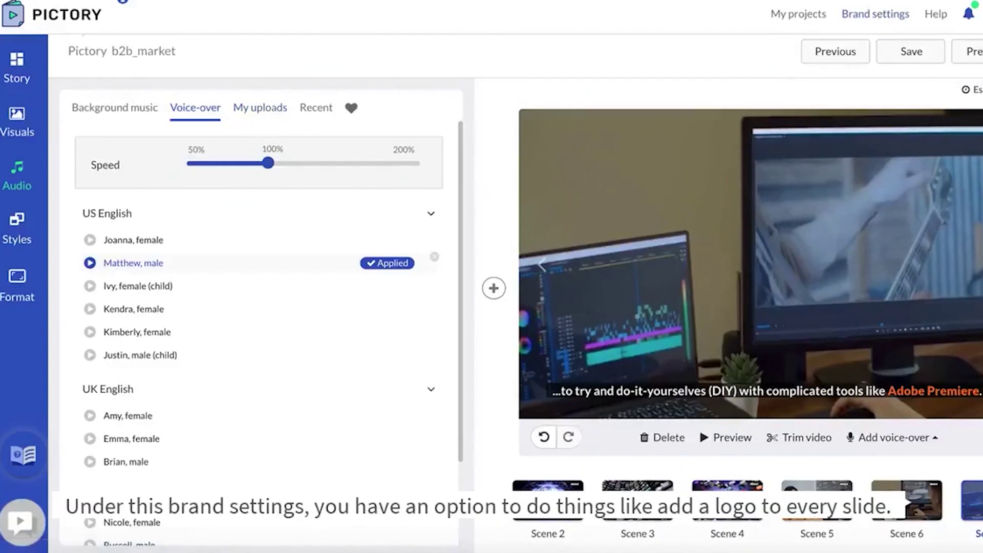
{"action": "left_click", "coordinate": [976, 51]}
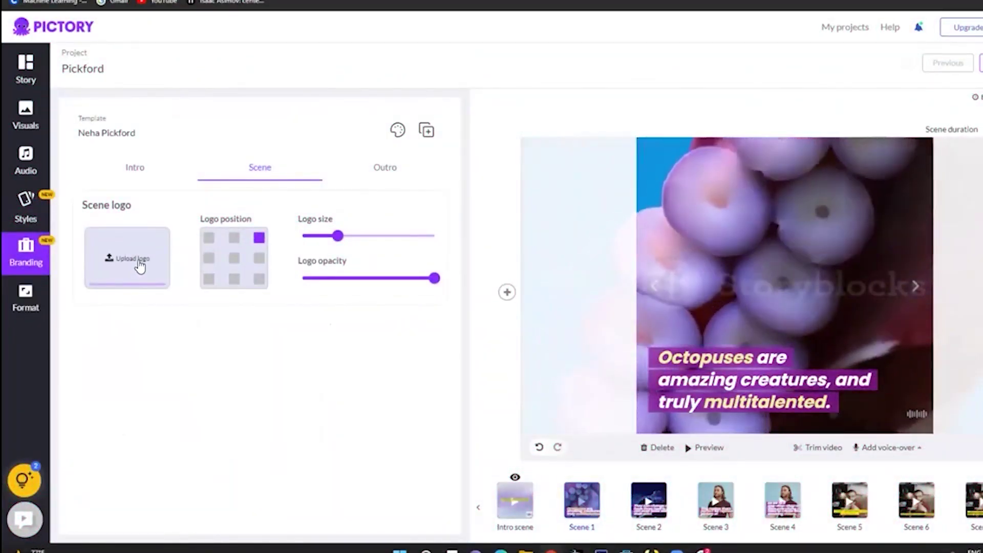
{"action": "left_click", "coordinate": [127, 175]}
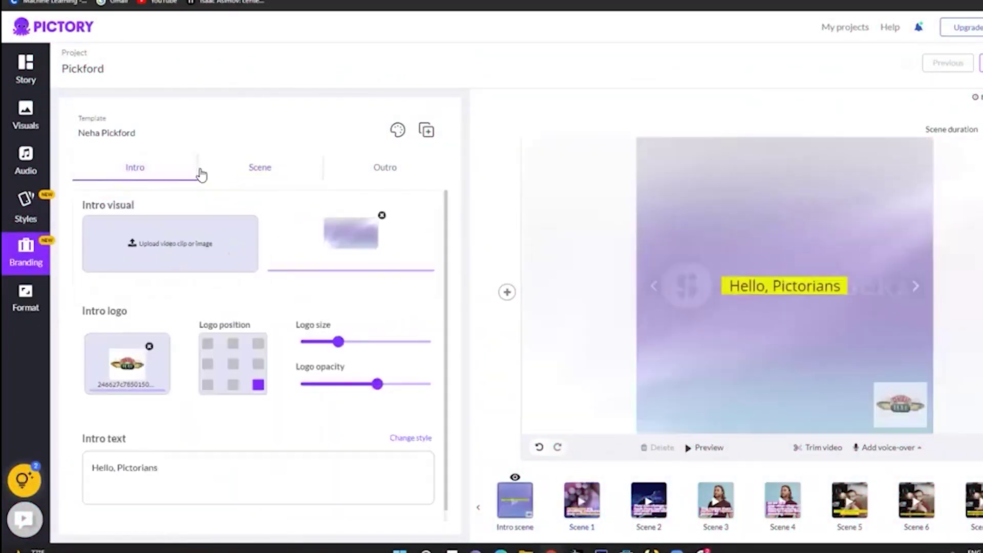
{"action": "left_click", "coordinate": [216, 171]}
{"action": "left_click", "coordinate": [154, 172]}
{"action": "left_click", "coordinate": [377, 171]}
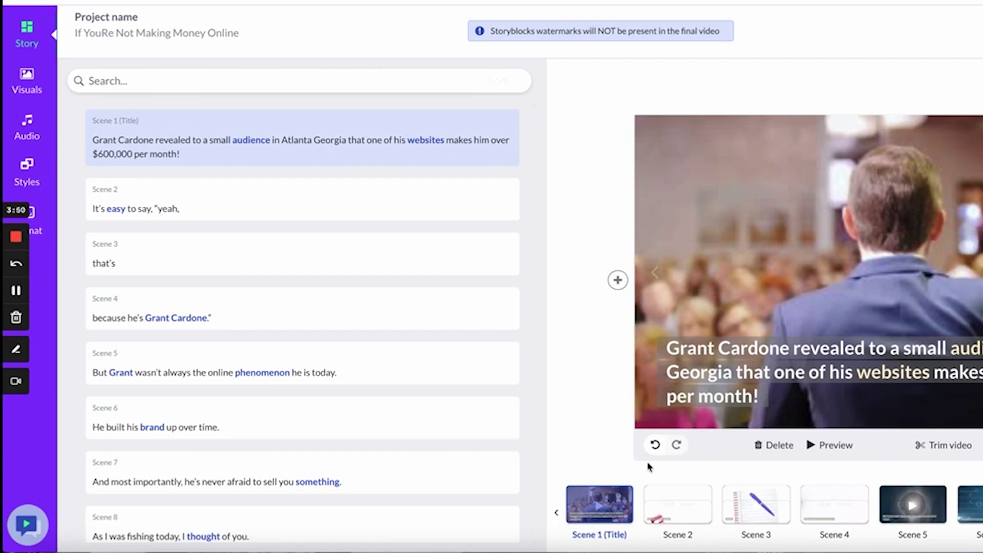
- Browse stock and uploaded visuals for Scenes 2 and 3
{"action": "left_click", "coordinate": [27, 80]}
{"action": "left_click", "coordinate": [115, 172]}
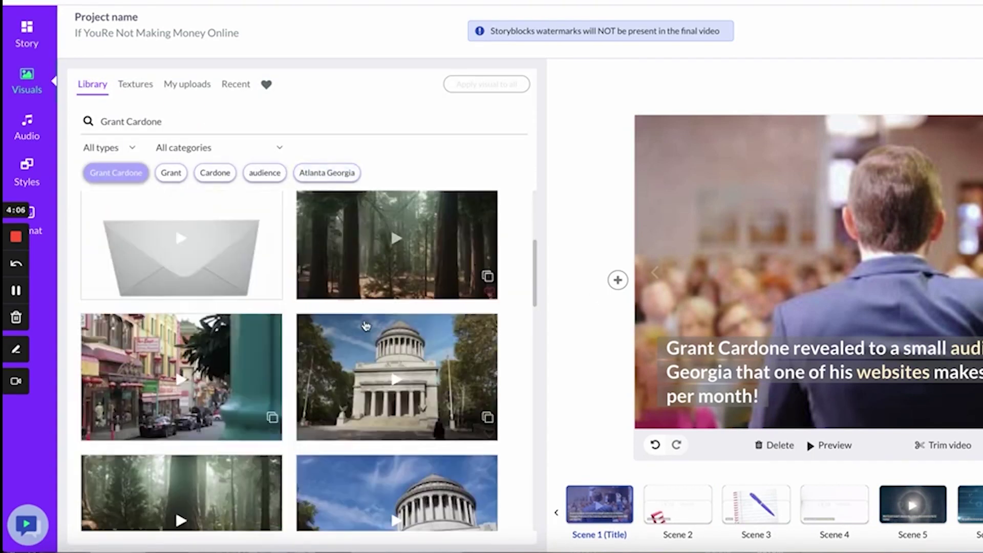
{"action": "scroll", "coordinate": [360, 328], "scroll_direction": "down", "scroll_amount": 5}
{"action": "left_click", "coordinate": [186, 84]}
{"action": "left_click", "coordinate": [678, 505]}
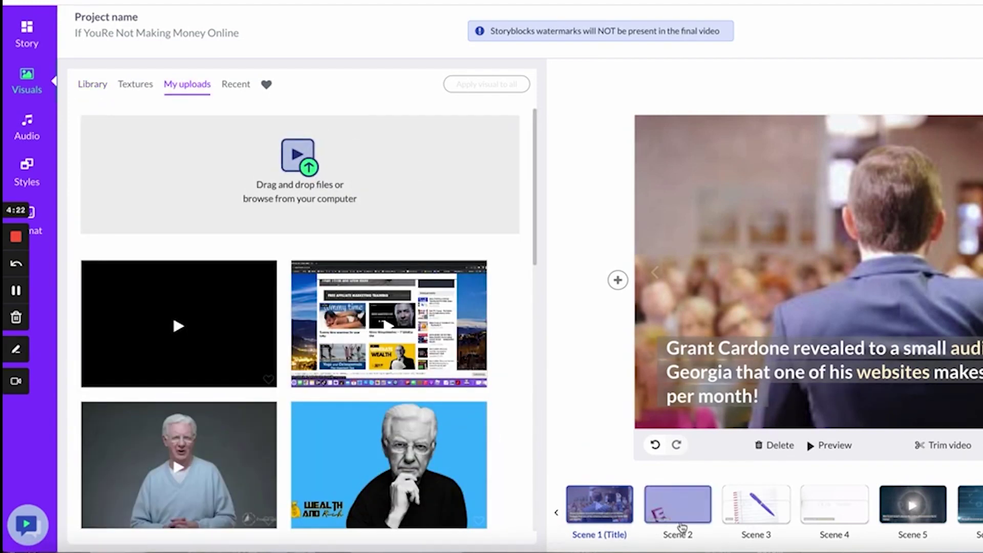
{"action": "left_click", "coordinate": [92, 84]}
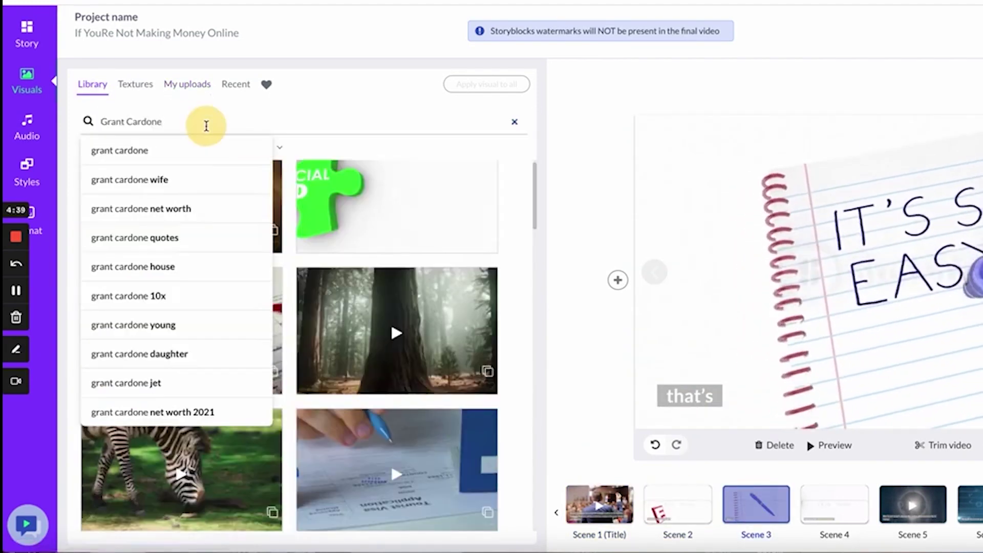
{"action": "type", "text": "easy"}
- Search 'easy' and 'online sales' visuals for Scene 4's laptop clip, then preview the video
{"action": "key", "text": "Return"}
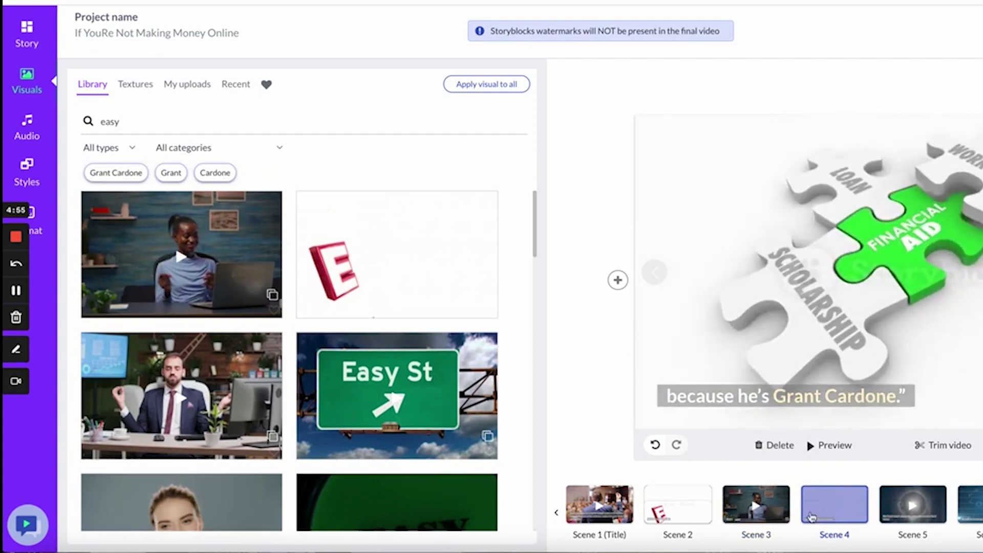
{"action": "type", "text": "online sales"}
{"action": "key", "text": "Return"}
{"action": "scroll", "coordinate": [298, 341], "scroll_direction": "down", "scroll_amount": 3}
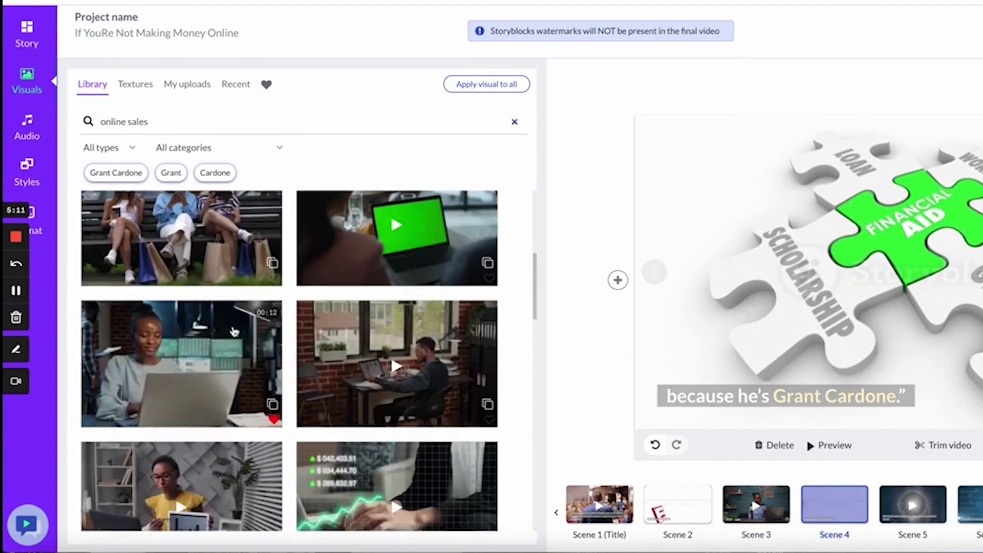
{"action": "scroll", "coordinate": [298, 341], "scroll_direction": "down", "scroll_amount": 3}
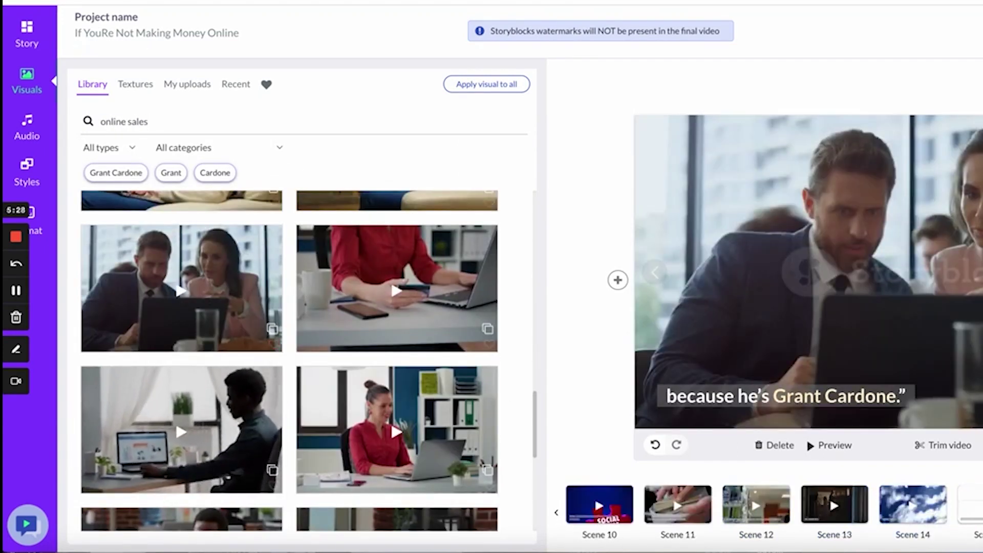
{"action": "left_click", "coordinate": [131, 120]}
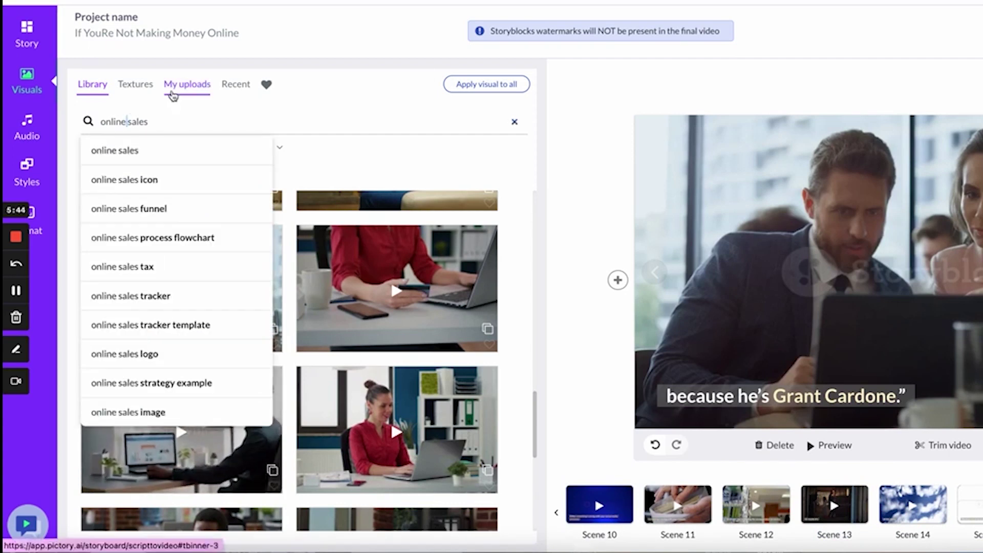
{"action": "left_click", "coordinate": [186, 84]}
{"action": "left_click", "coordinate": [825, 446]}
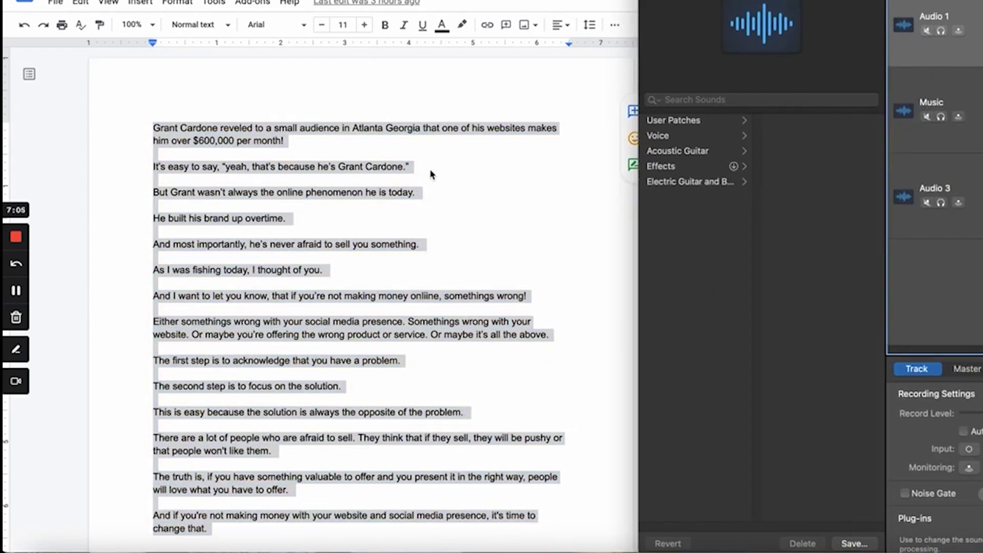
- Bring the Google Docs script window in front of GarageBand
{"action": "left_click", "coordinate": [455, 164]}
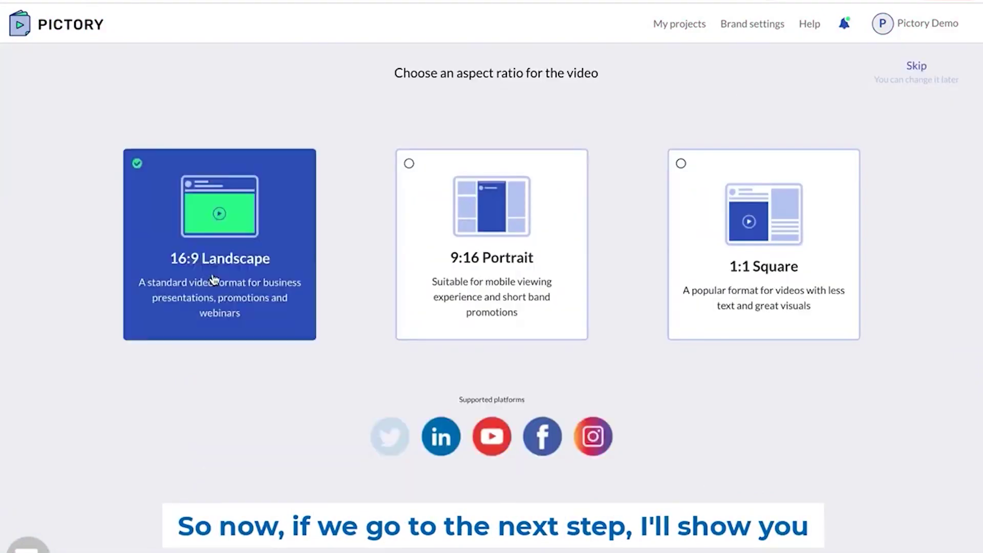
- Keep the 16:9 landscape ratio and search stock visuals for dream jobs and entrepreneur
{"action": "left_click", "coordinate": [215, 280]}
{"action": "left_click", "coordinate": [22, 132]}
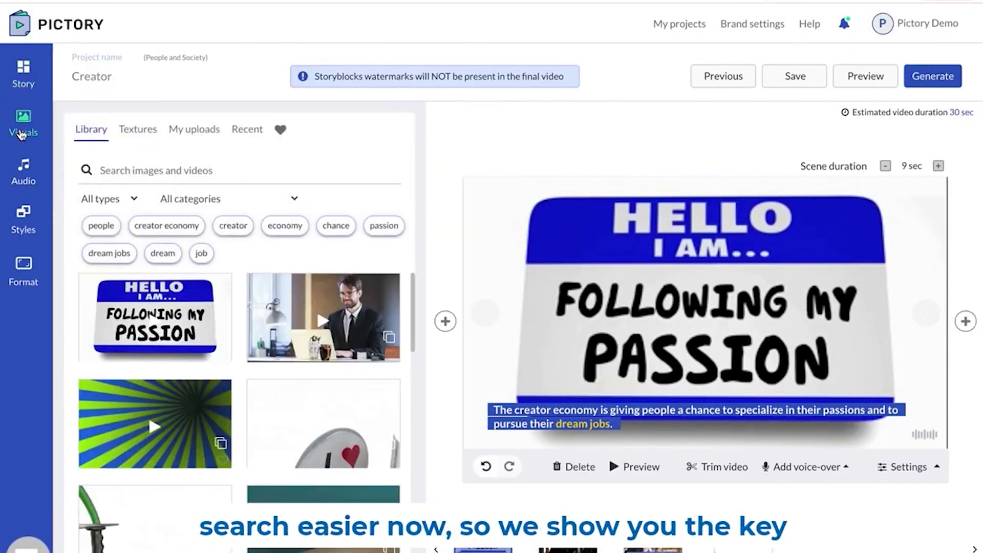
{"action": "left_click", "coordinate": [126, 254]}
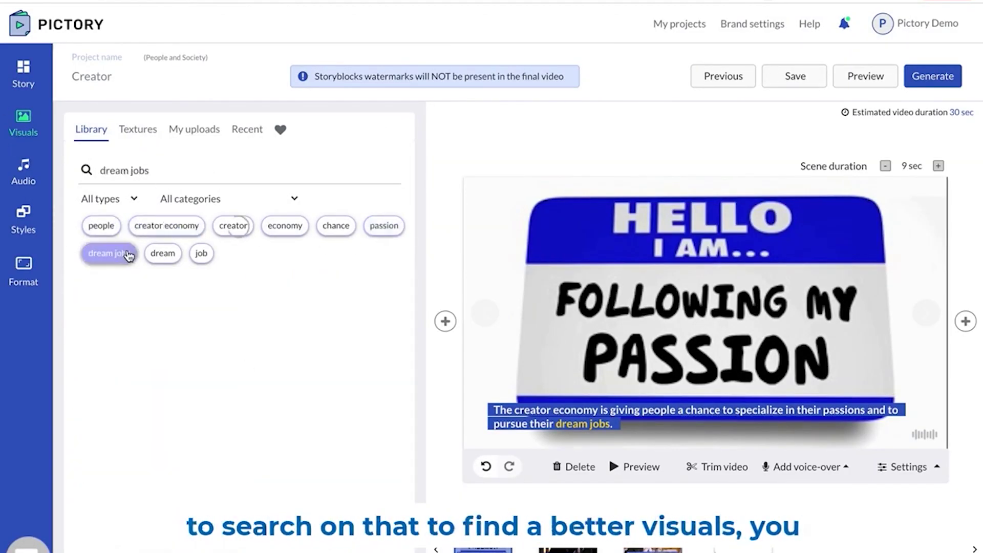
{"action": "left_click", "coordinate": [165, 172]}
{"action": "type", "text": "economy"}
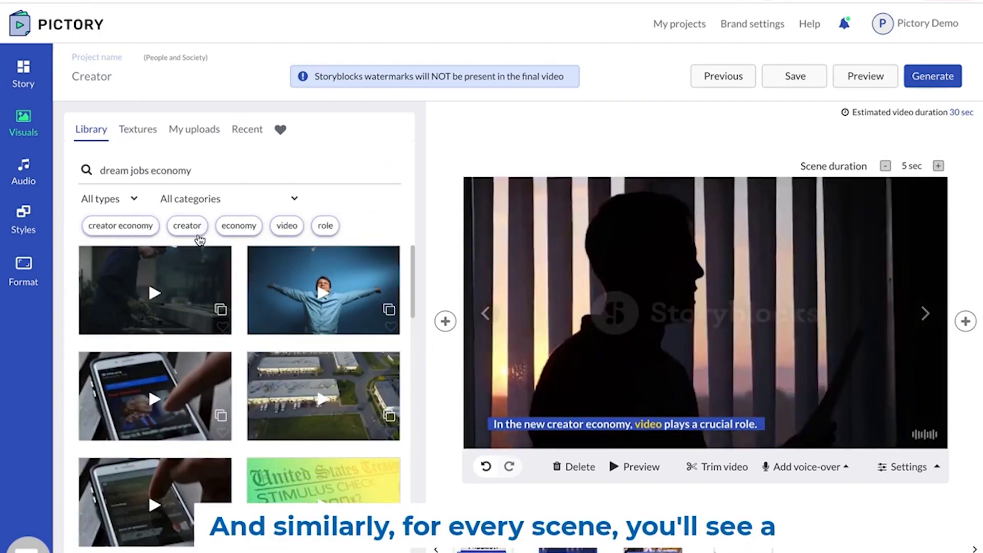
{"action": "left_click", "coordinate": [115, 226]}
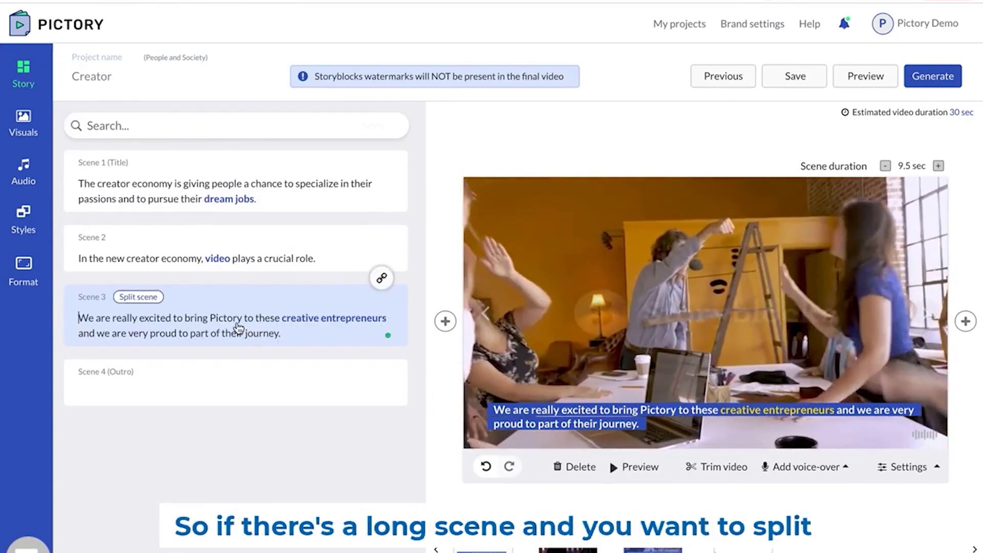
- Split scene 3, add 'side' to scene 2's text, and loop the title scene's video
{"action": "left_click", "coordinate": [145, 300]}
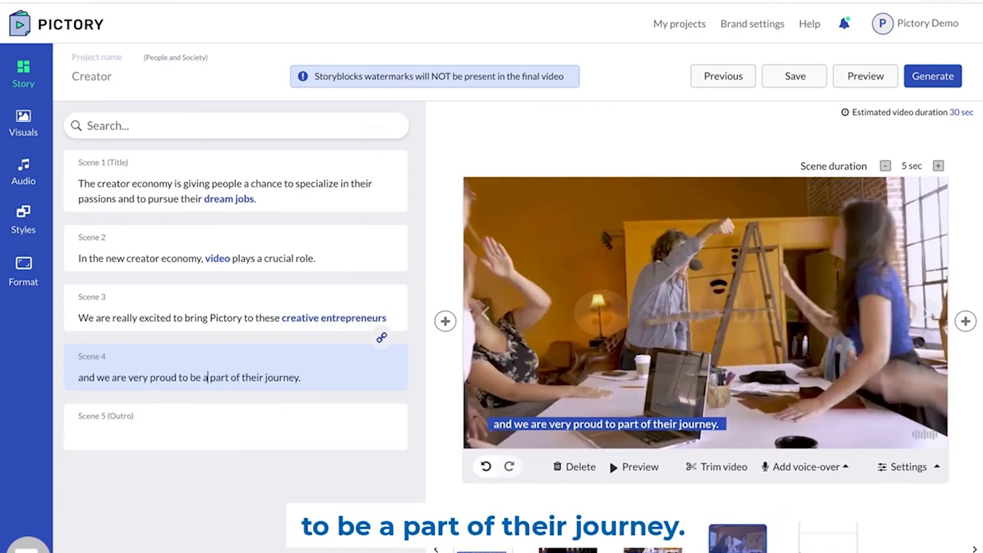
{"action": "left_click", "coordinate": [162, 260]}
{"action": "type", "text": "side"}
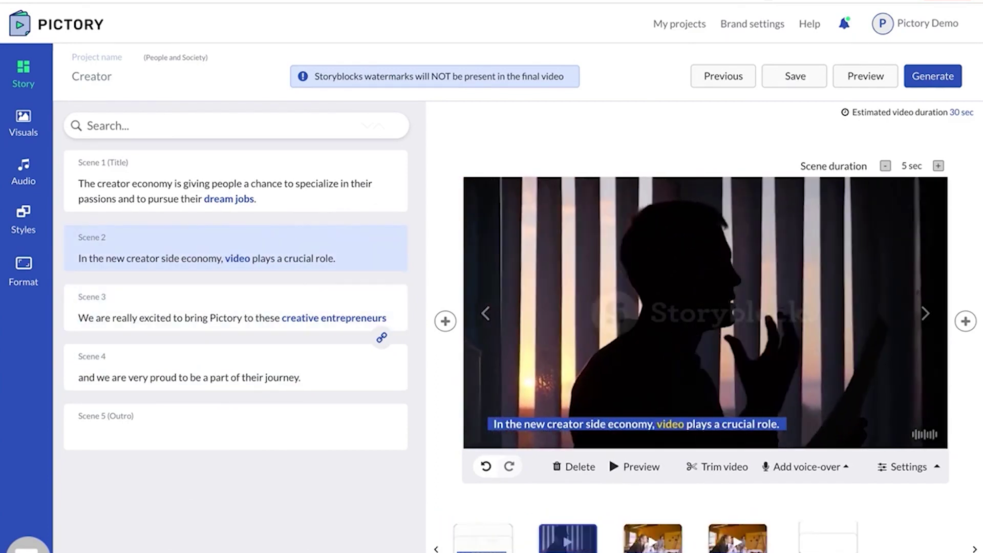
{"action": "left_click", "coordinate": [486, 313]}
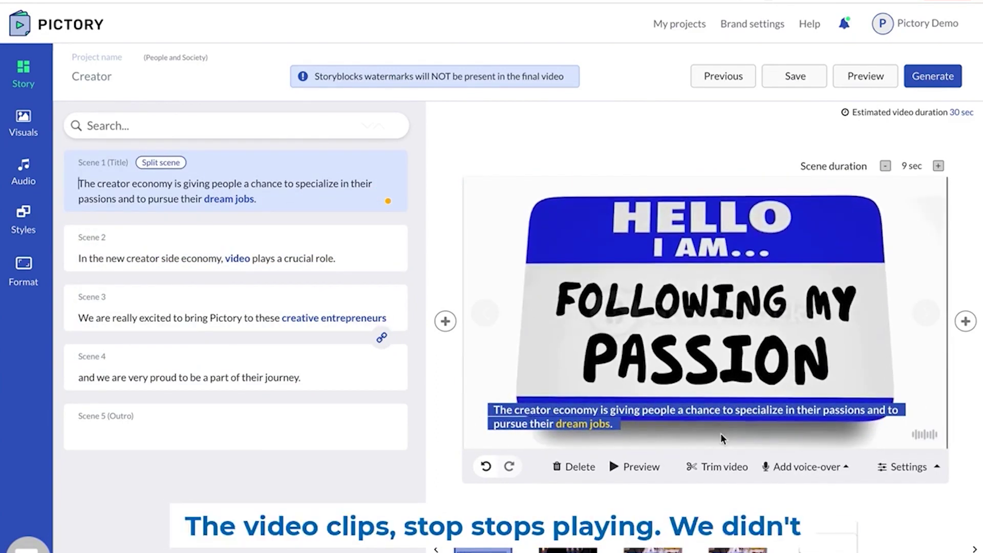
{"action": "left_click", "coordinate": [909, 466]}
{"action": "left_click", "coordinate": [879, 365]}
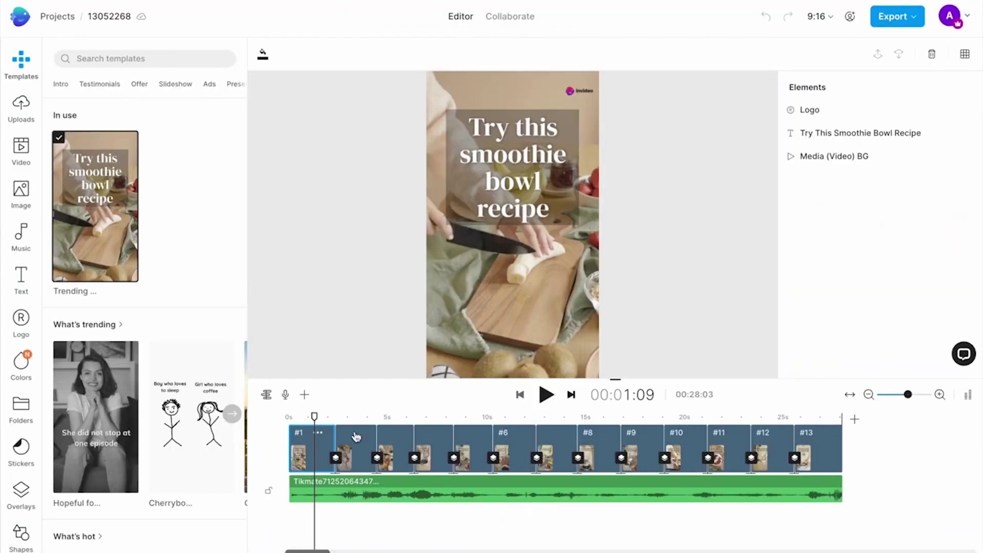
- Inspect the smoothie template's title and logo, and browse the stock video, music and text panels
{"action": "left_click", "coordinate": [356, 436]}
{"action": "left_click", "coordinate": [515, 149]}
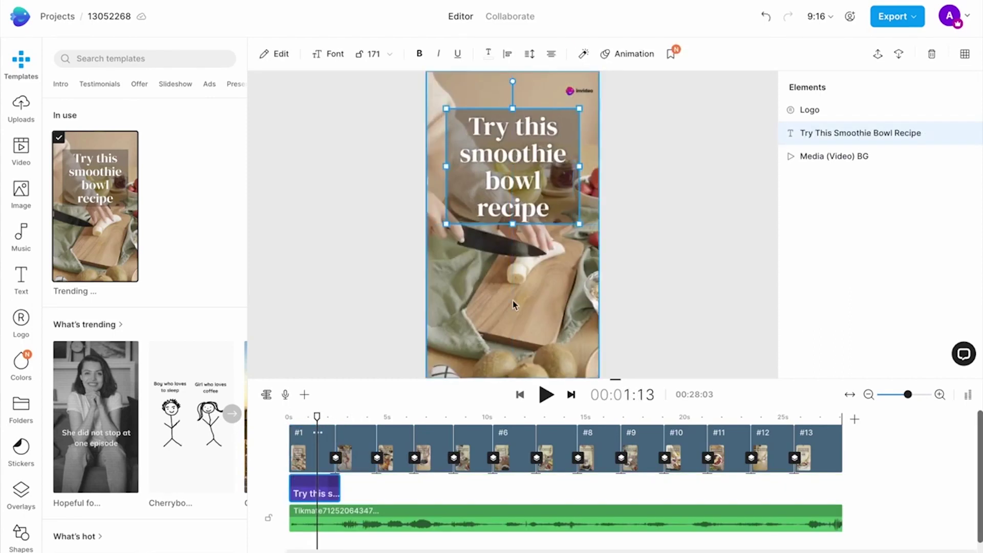
{"action": "left_click", "coordinate": [579, 90]}
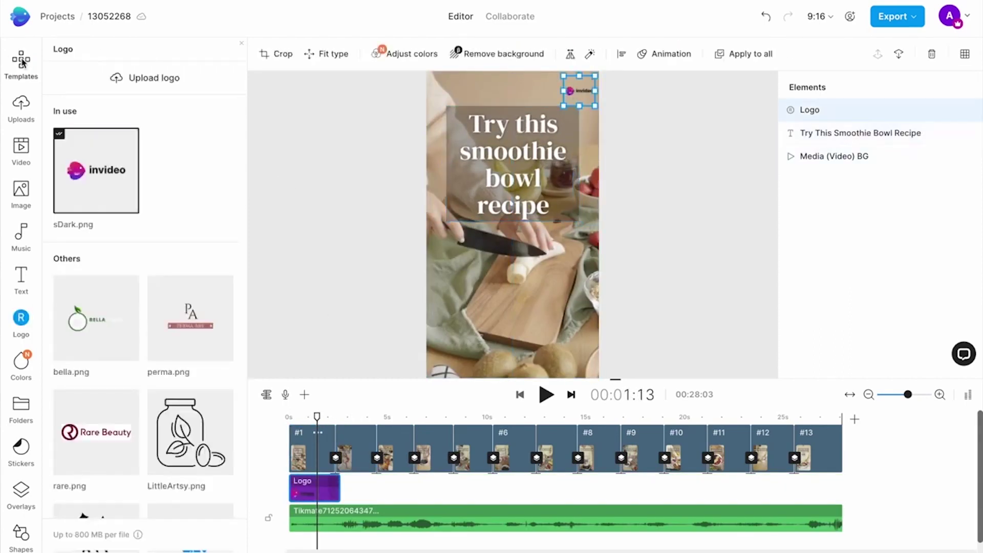
{"action": "left_click", "coordinate": [20, 148]}
{"action": "left_click", "coordinate": [21, 235]}
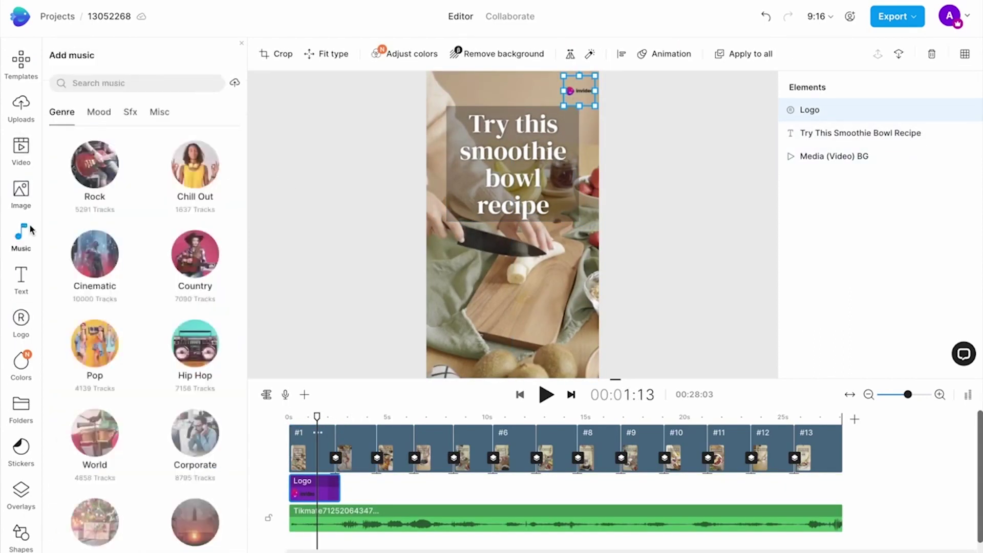
{"action": "left_click", "coordinate": [21, 278]}
{"action": "left_click", "coordinate": [511, 133]}
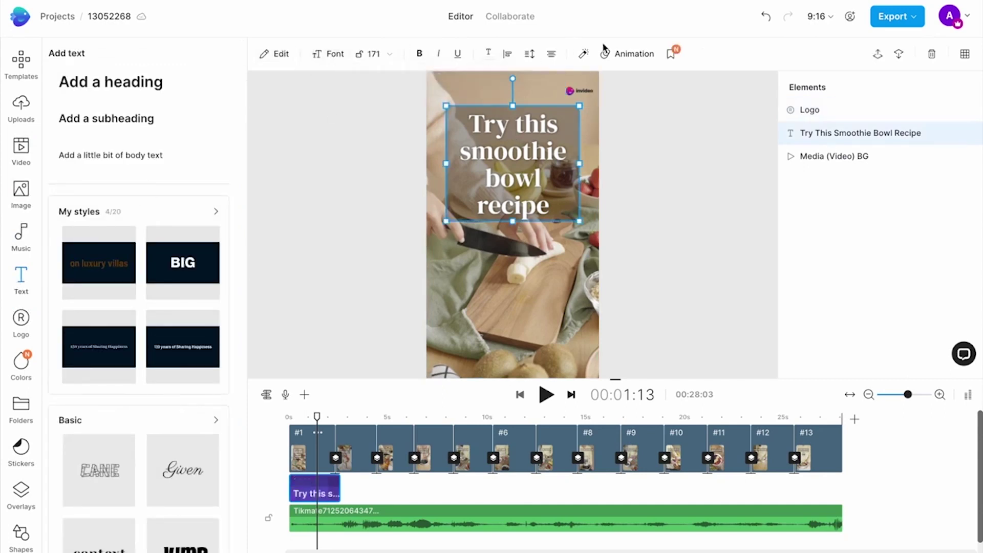
- Delete scene #8 and each following scene, confirming every deletion
{"action": "left_click", "coordinate": [514, 438]}
{"action": "left_click", "coordinate": [559, 439]}
{"action": "left_click", "coordinate": [599, 440]}
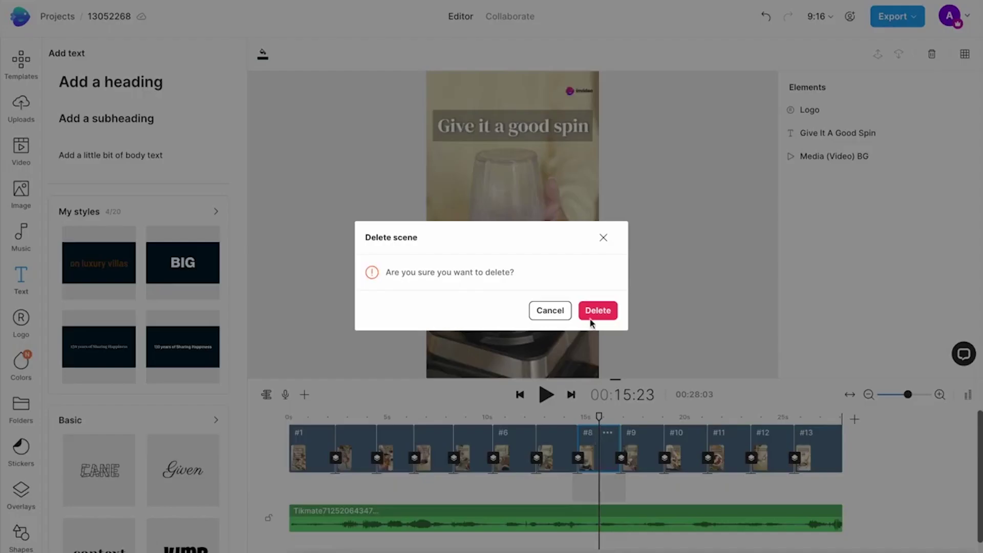
{"action": "left_click", "coordinate": [595, 310]}
{"action": "key", "text": "Delete"}
{"action": "left_click", "coordinate": [593, 310]}
{"action": "key", "text": "Delete"}
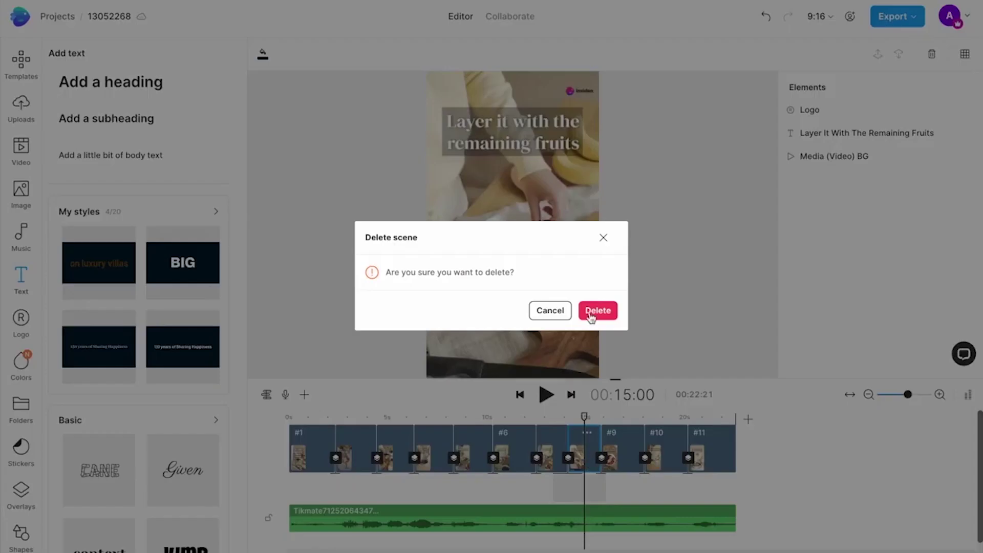
{"action": "left_click", "coordinate": [594, 310]}
{"action": "key", "text": "Delete"}
{"action": "left_click", "coordinate": [595, 310]}
{"action": "key", "text": "Delete"}
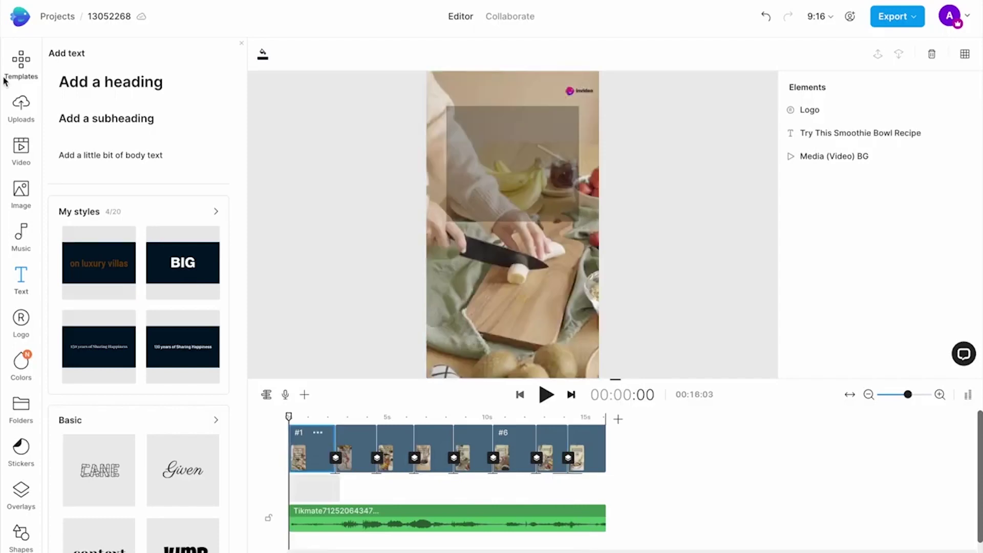
{"action": "left_click", "coordinate": [21, 107]}
- Create a 'Nail Art' media folder and upload the nail clips into it
{"action": "left_click", "coordinate": [209, 54]}
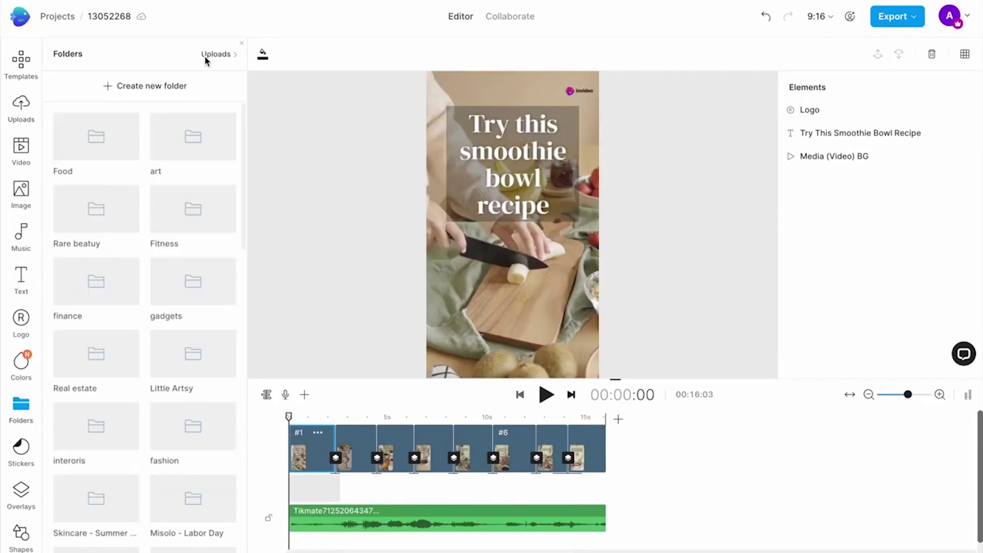
{"action": "left_click", "coordinate": [143, 89]}
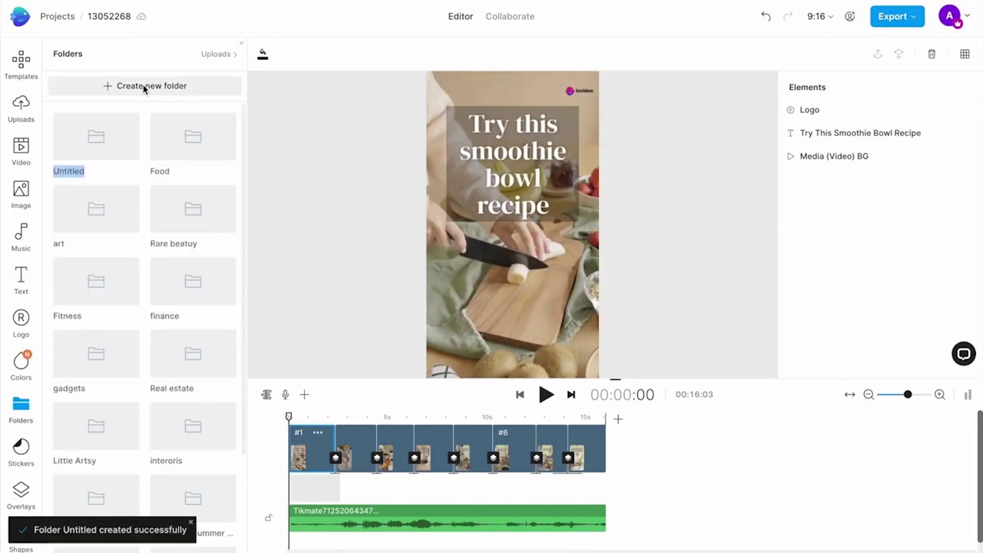
{"action": "type", "text": "Nail Art"}
{"action": "left_click", "coordinate": [97, 136]}
{"action": "left_click", "coordinate": [187, 324]}
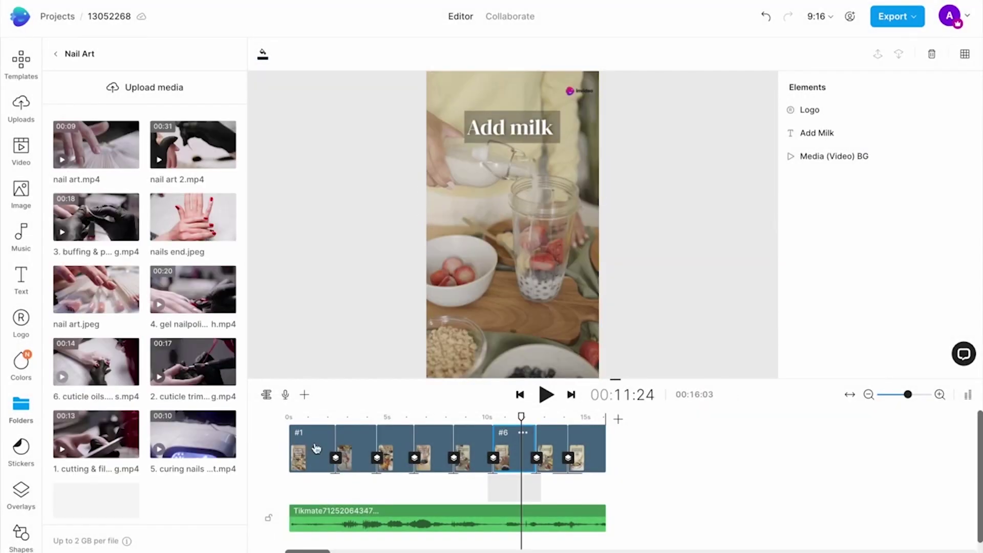
- Replace the first scene's background with a nail art clip trimmed to fit
{"action": "left_click", "coordinate": [316, 449]}
{"action": "left_click", "coordinate": [530, 278]}
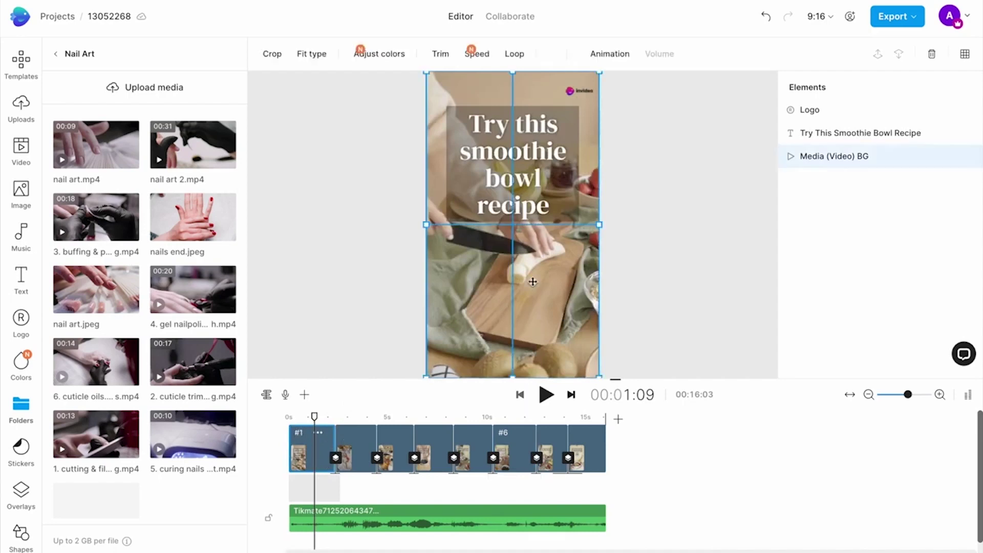
{"action": "left_click_drag", "start_coordinate": [106, 156], "coordinate": [473, 94]}
{"action": "left_click", "coordinate": [465, 393]}
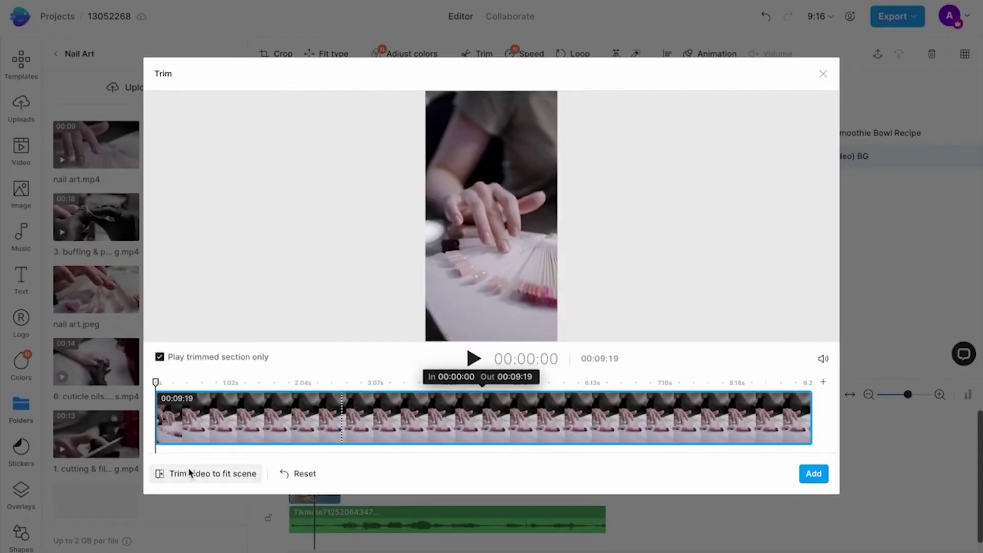
{"action": "left_click", "coordinate": [212, 473]}
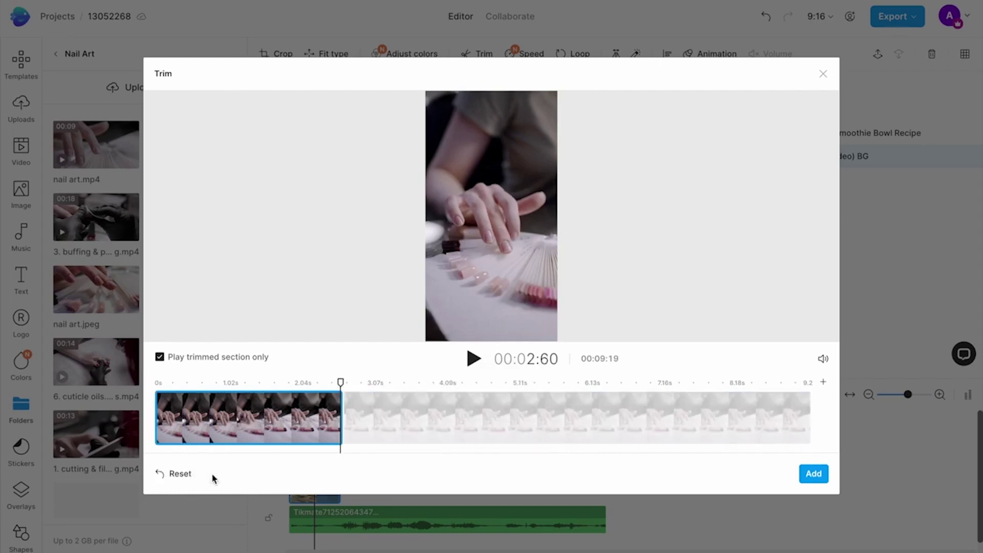
{"action": "left_click", "coordinate": [817, 475]}
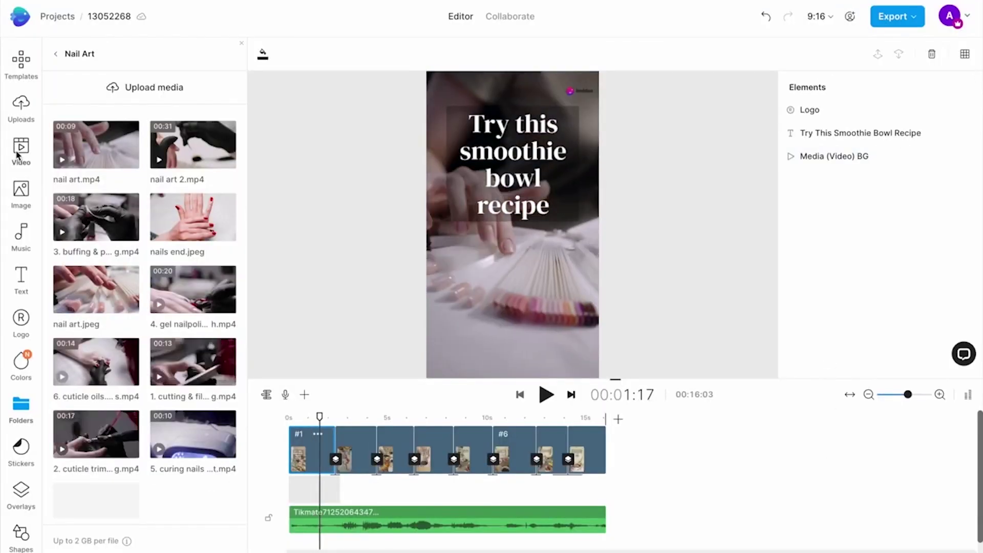
- Swap in a trimmed manicure stock clip and retitle it 'Pamper yourself with a gel-nail manicure'
{"action": "left_click", "coordinate": [22, 151]}
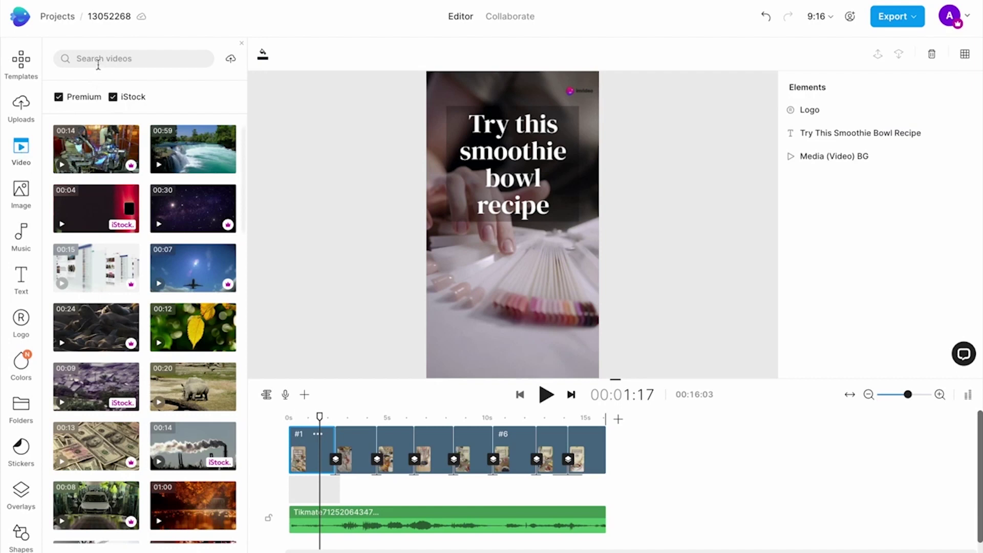
{"action": "type", "text": "manicure"}
{"action": "key", "text": "Return"}
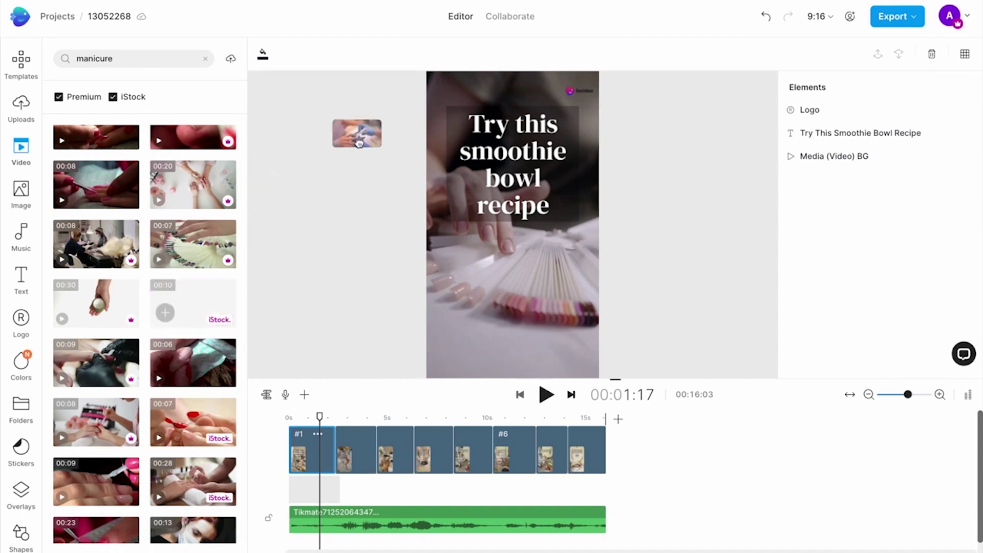
{"action": "left_click_drag", "start_coordinate": [195, 306], "coordinate": [443, 100]}
{"action": "left_click", "coordinate": [407, 384]}
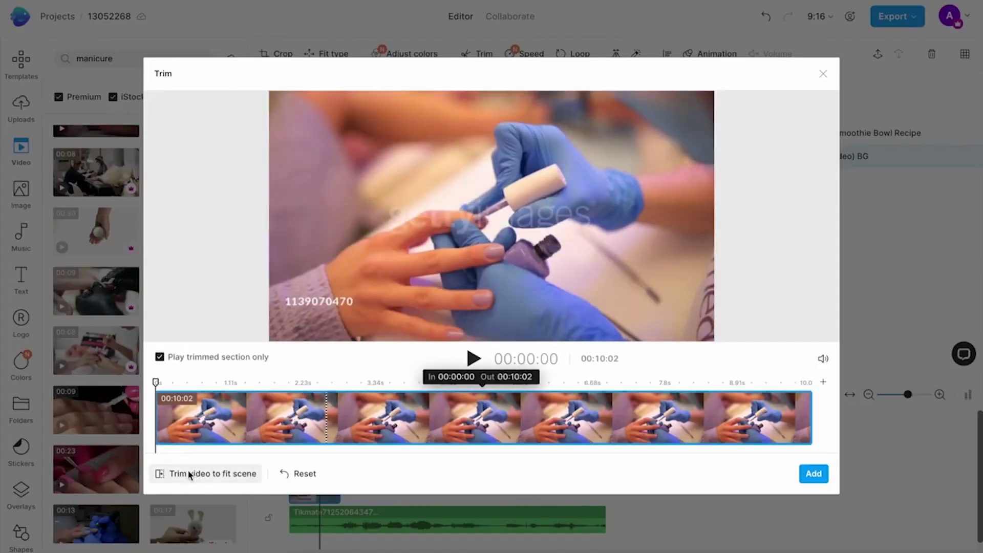
{"action": "left_click", "coordinate": [190, 474]}
{"action": "left_click", "coordinate": [812, 474]}
{"action": "left_click", "coordinate": [487, 137]}
{"action": "type", "text": "Pamper yourself with a gel"}
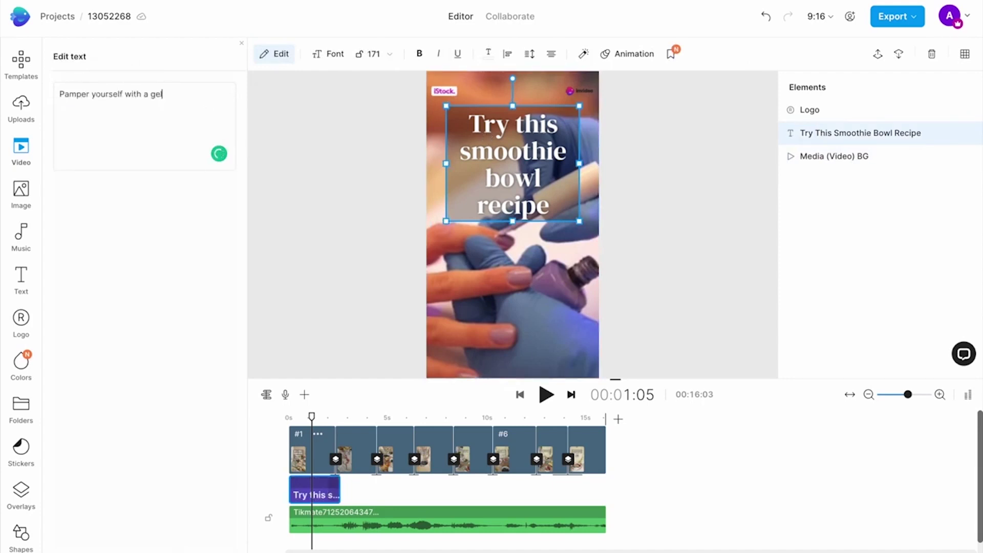
{"action": "type", "text": "-nail manicure"}
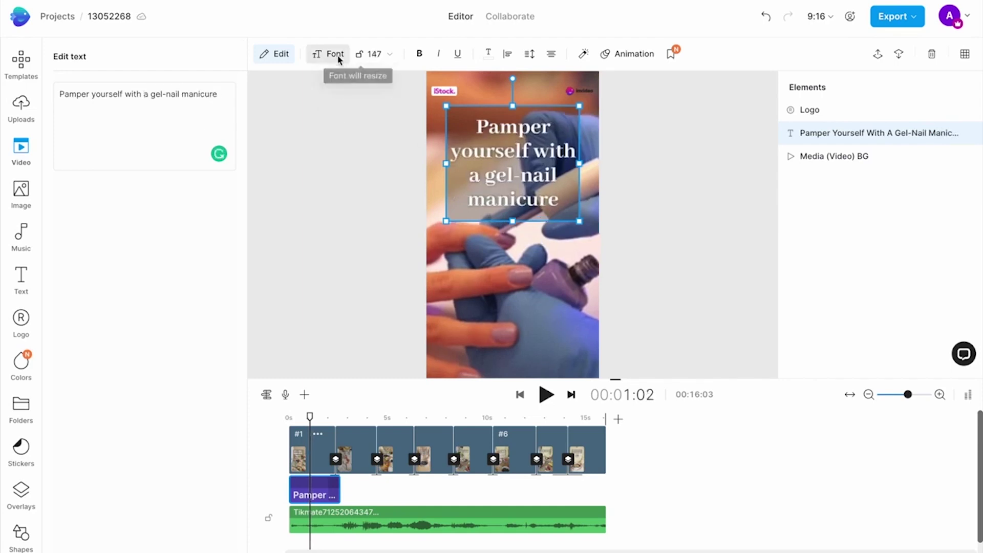
{"action": "left_click", "coordinate": [334, 59]}
{"action": "scroll", "coordinate": [141, 343], "scroll_direction": "down", "scroll_amount": 3}
- Set the title font to Alef Bold, split Media 1, and extend Media 3 to close the gap
{"action": "left_click", "coordinate": [107, 483]}
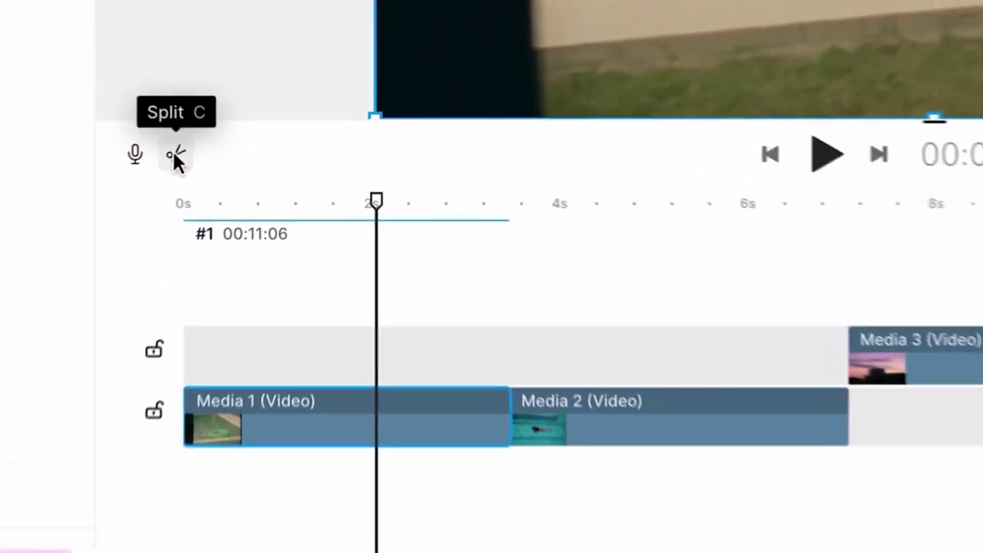
{"action": "left_click", "coordinate": [173, 153]}
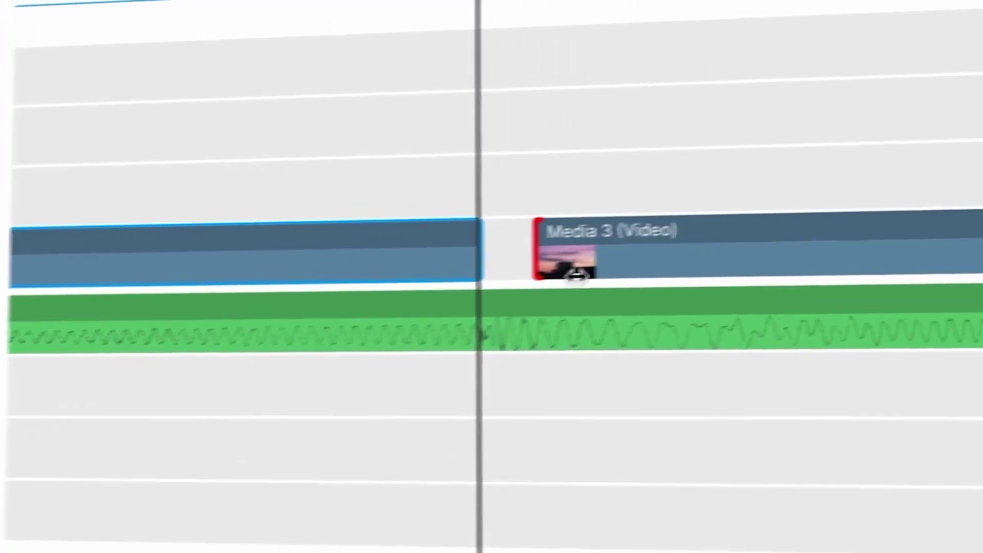
{"action": "left_click_drag", "start_coordinate": [576, 274], "coordinate": [522, 275]}
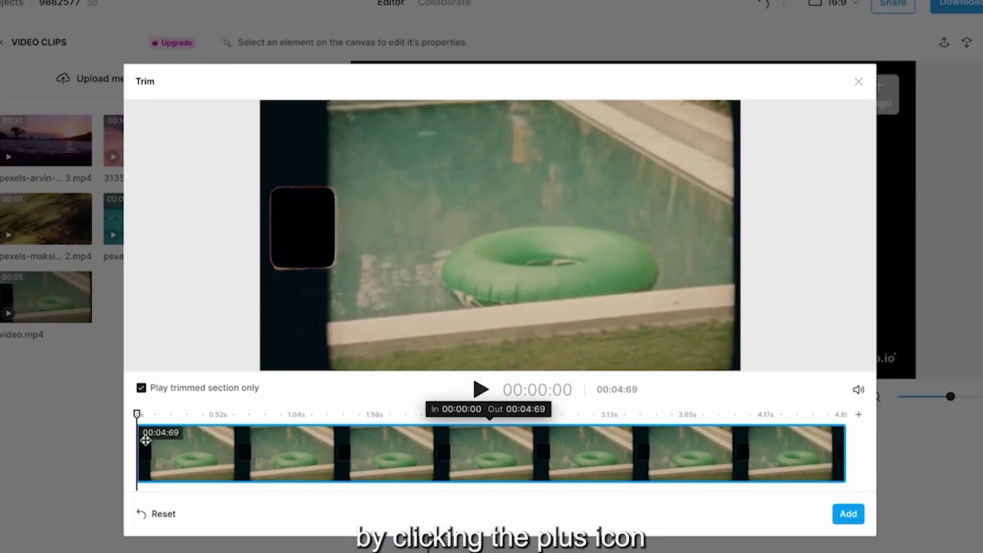
- Add a trimmed nail clip and select the closing caption for rewriting as 'Book your next manicure appointment'
{"action": "left_click_drag", "start_coordinate": [145, 439], "coordinate": [323, 449]}
{"action": "left_click", "coordinate": [845, 514]}
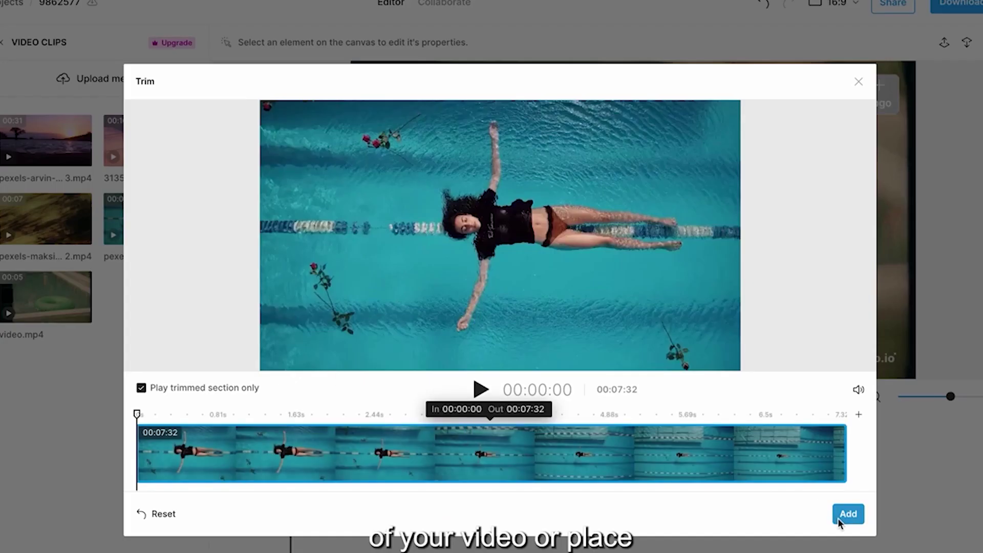
{"action": "left_click", "coordinate": [847, 514]}
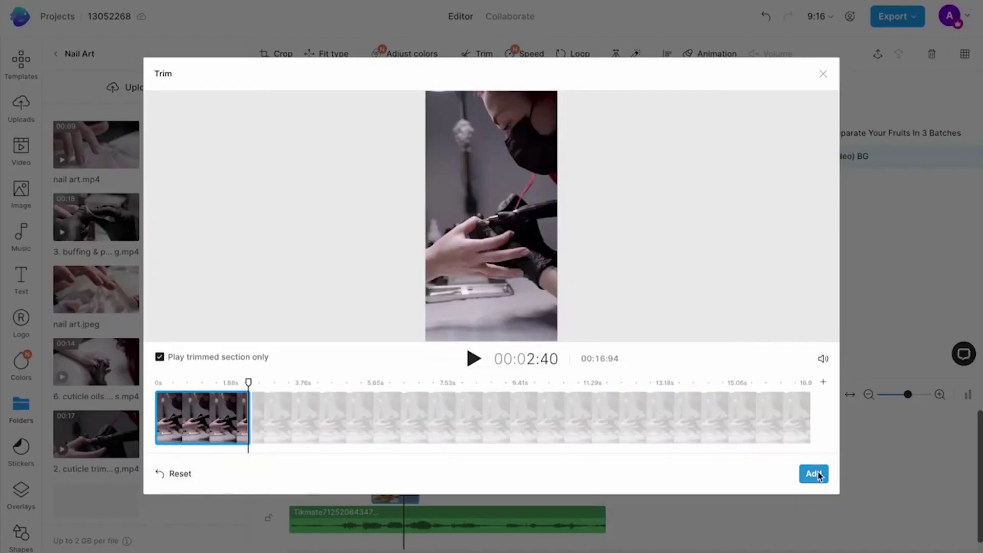
{"action": "left_click", "coordinate": [813, 474]}
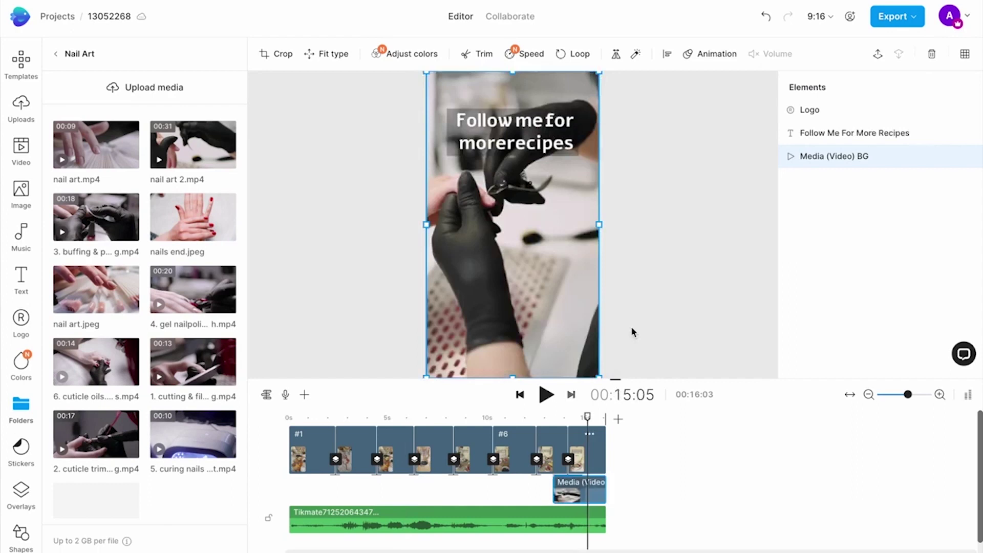
{"action": "left_click", "coordinate": [552, 123]}
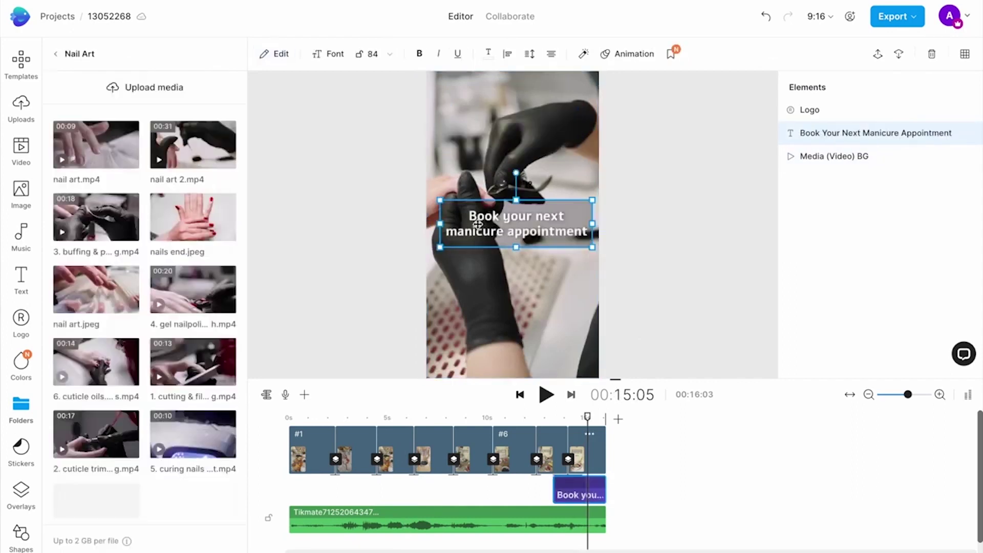
- Upload logo.png as the project logo from the first scene
{"action": "left_click", "coordinate": [306, 424]}
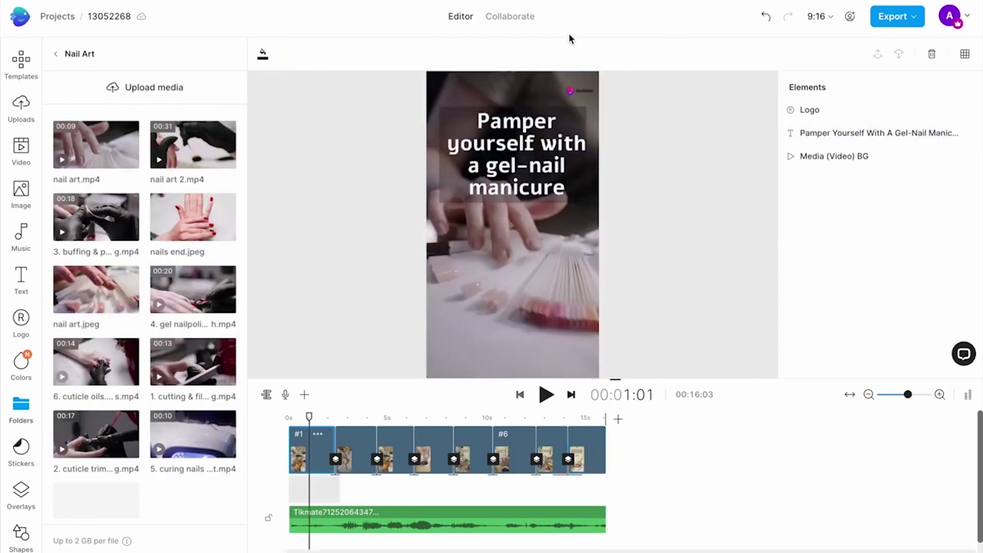
{"action": "left_click", "coordinate": [584, 94]}
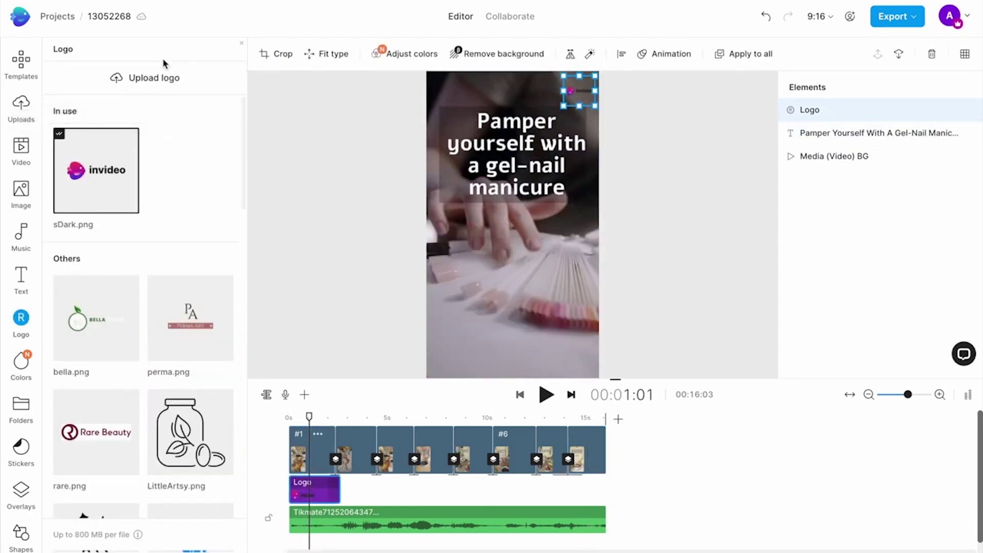
{"action": "left_click", "coordinate": [133, 80]}
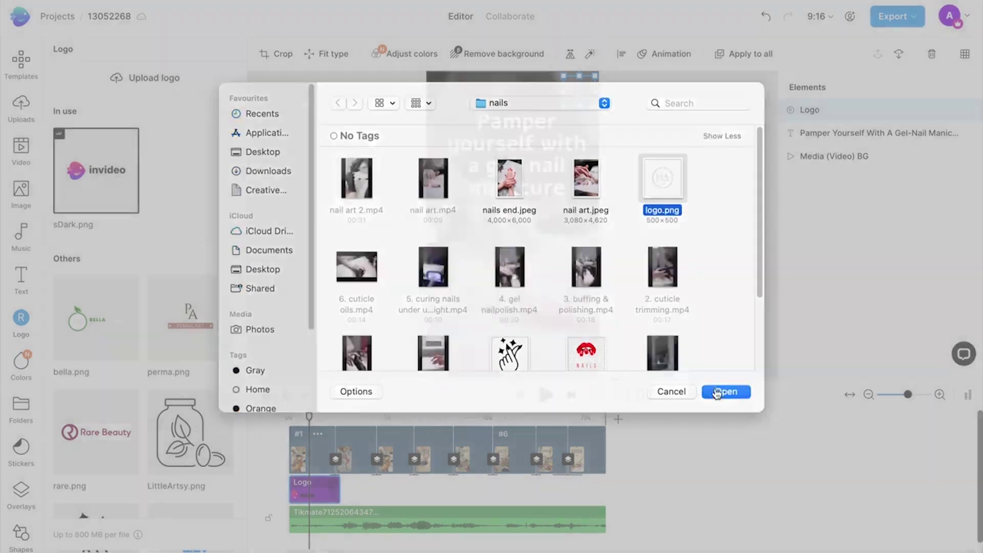
{"action": "left_click", "coordinate": [726, 393]}
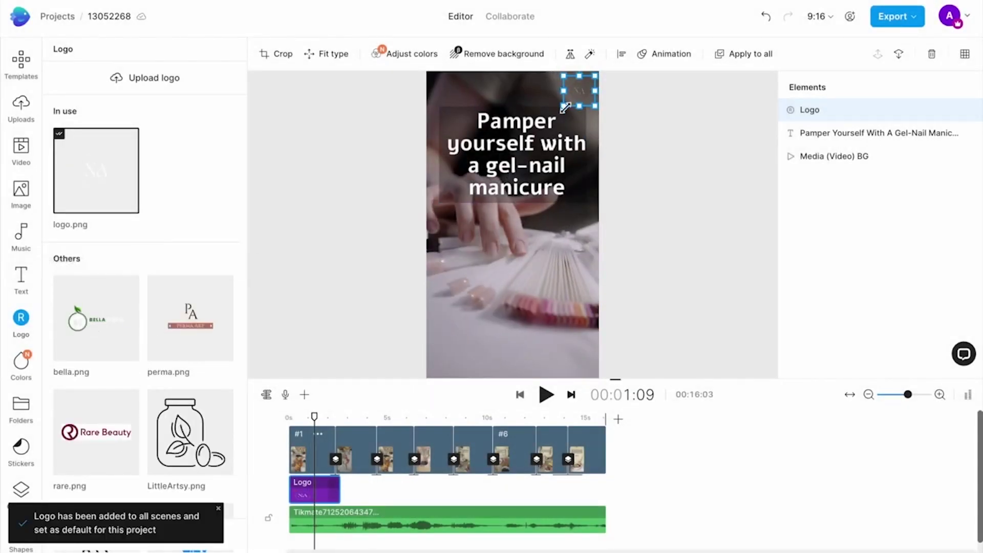
- Jump through the Cutting & filing and cuticle scenes, then play the video
{"action": "left_click", "coordinate": [356, 426]}
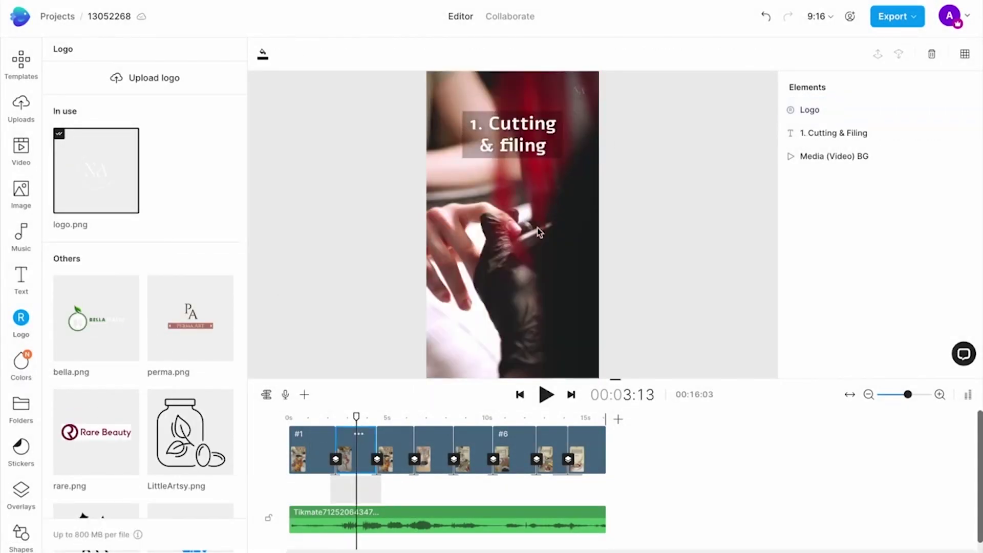
{"action": "left_click", "coordinate": [398, 431]}
{"action": "left_click", "coordinate": [520, 394]}
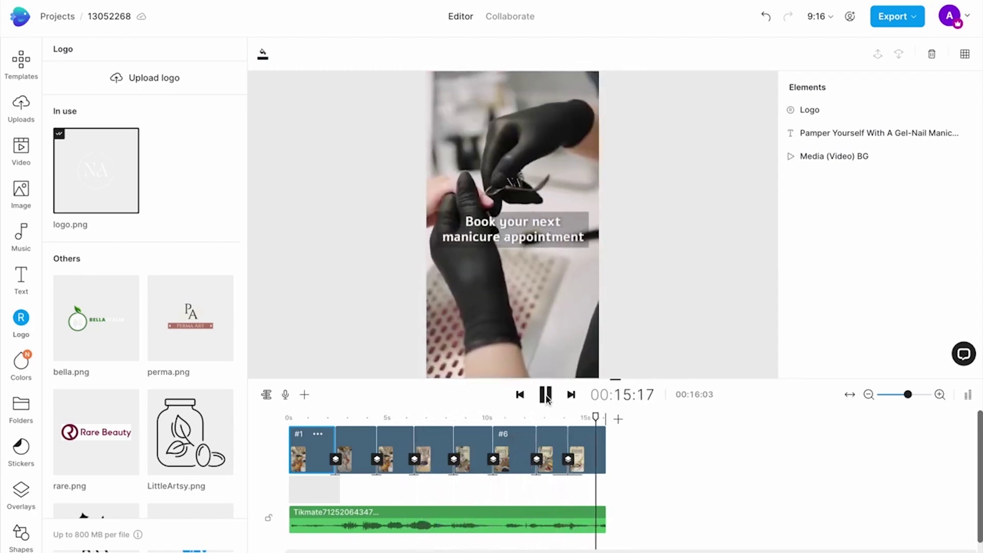
- Check the export resolution settings, then open the DSLR CLIPS media folder
{"action": "left_click", "coordinate": [892, 20]}
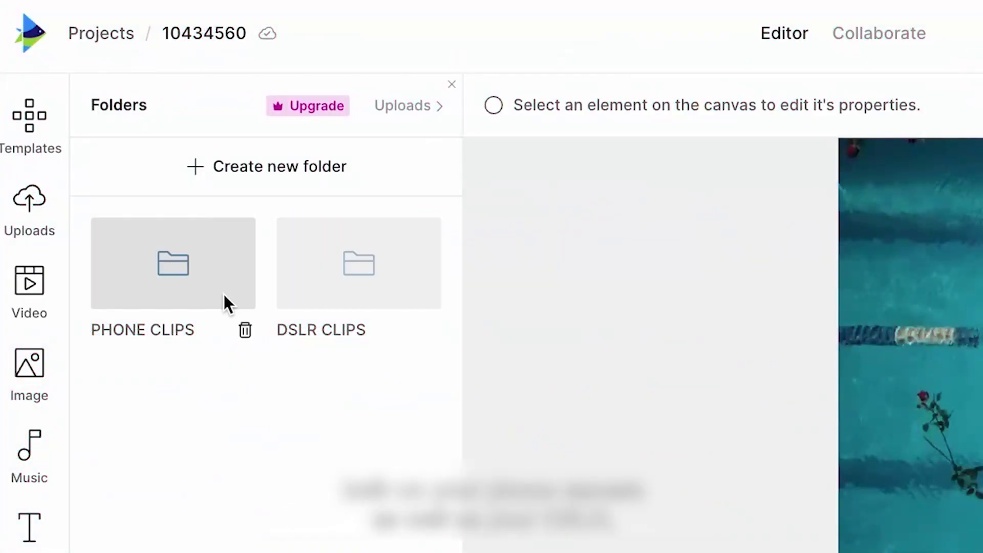
{"action": "left_click", "coordinate": [334, 273]}
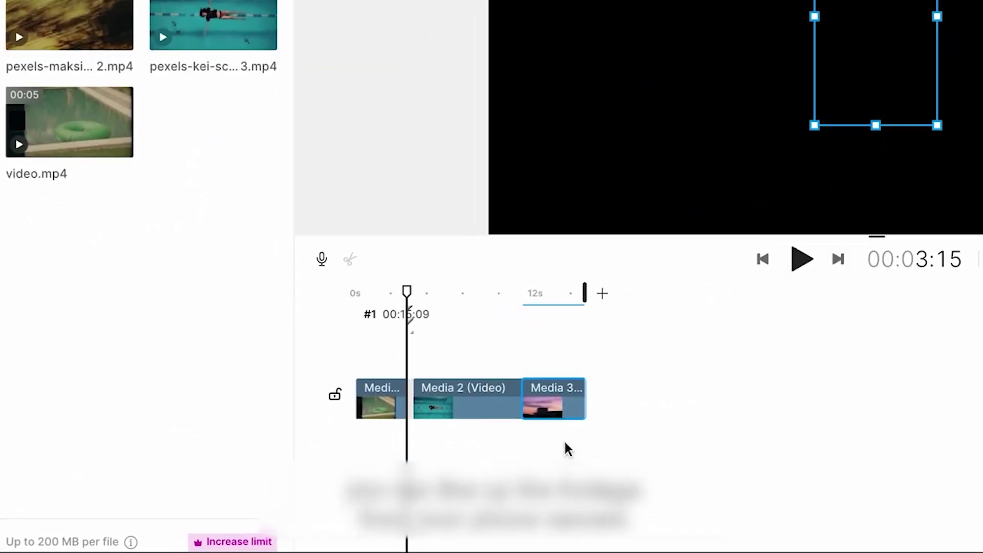
- Move Media 3 onto a new upper layer and extend Media 2 to its start
{"action": "left_click_drag", "start_coordinate": [561, 407], "coordinate": [507, 368]}
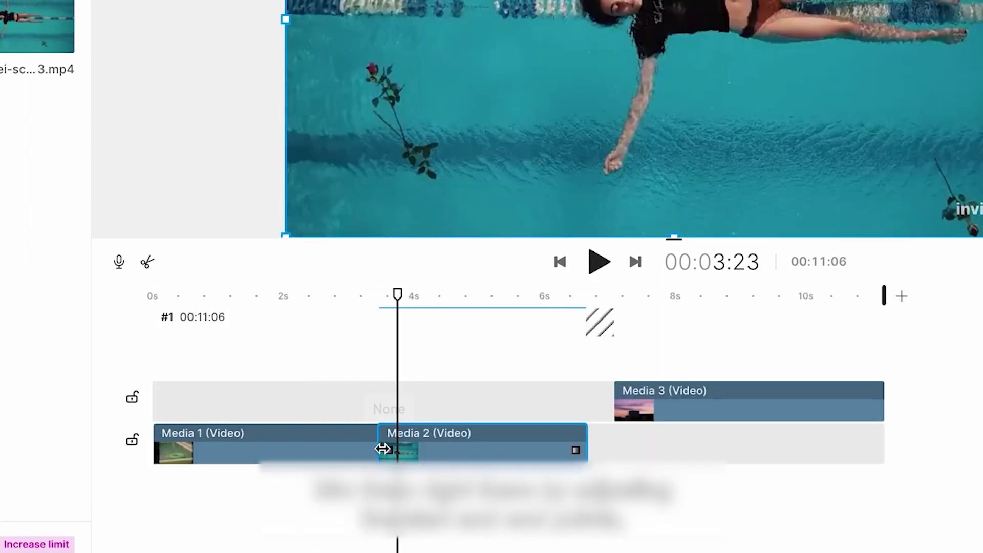
{"action": "left_click_drag", "start_coordinate": [584, 450], "coordinate": [617, 450]}
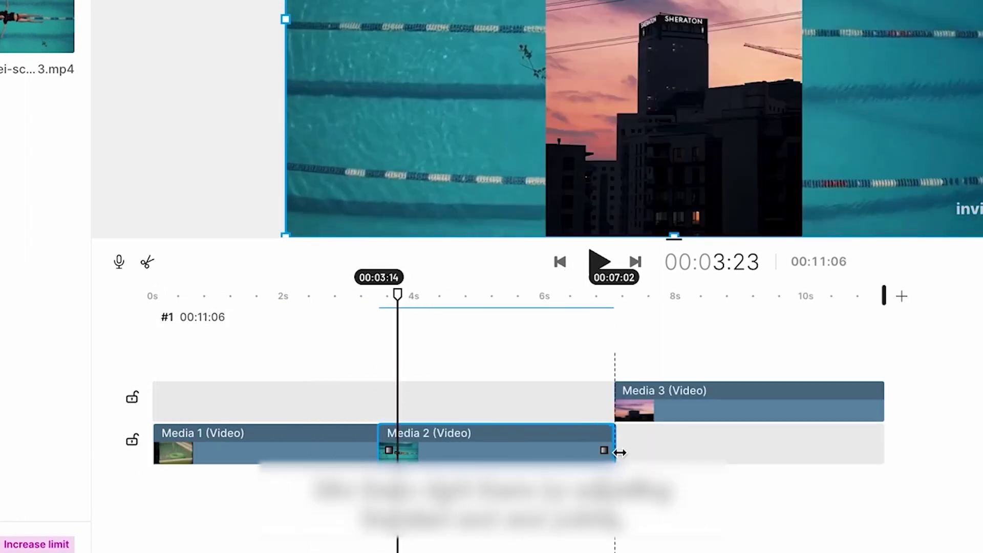
{"action": "left_click_drag", "start_coordinate": [437, 296], "coordinate": [288, 296]}
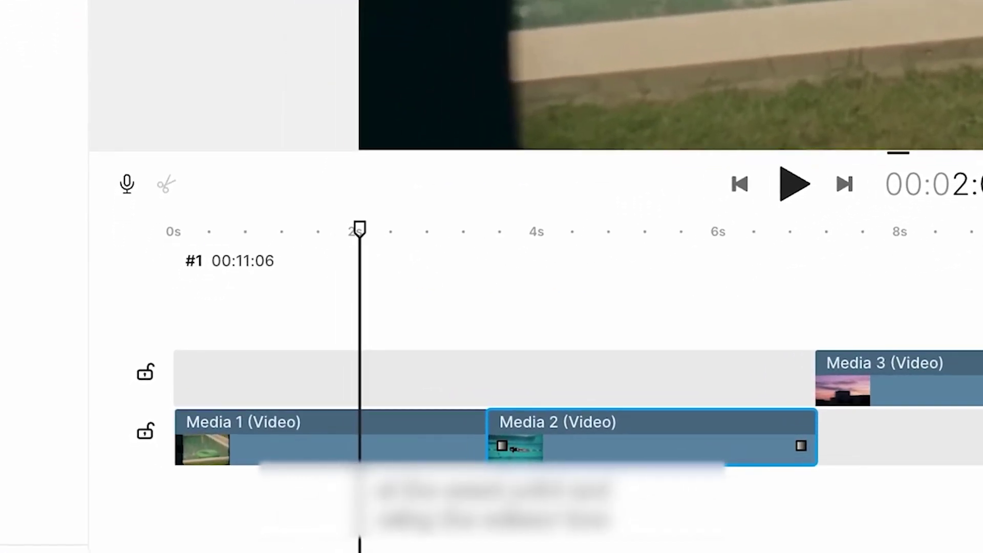
- Split Media 1 at the playhead around the 2-second mark
{"action": "left_click", "coordinate": [302, 430]}
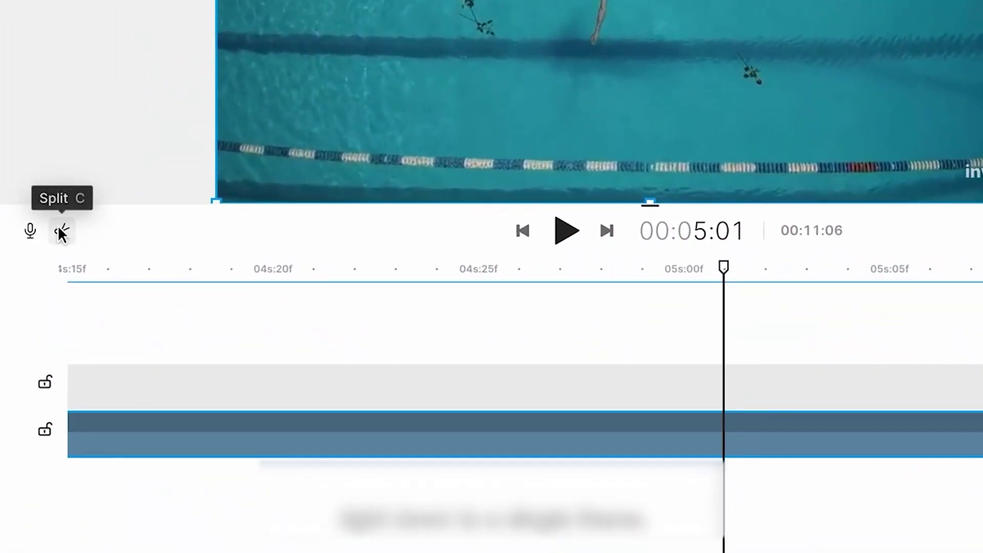
{"action": "left_click", "coordinate": [61, 232]}
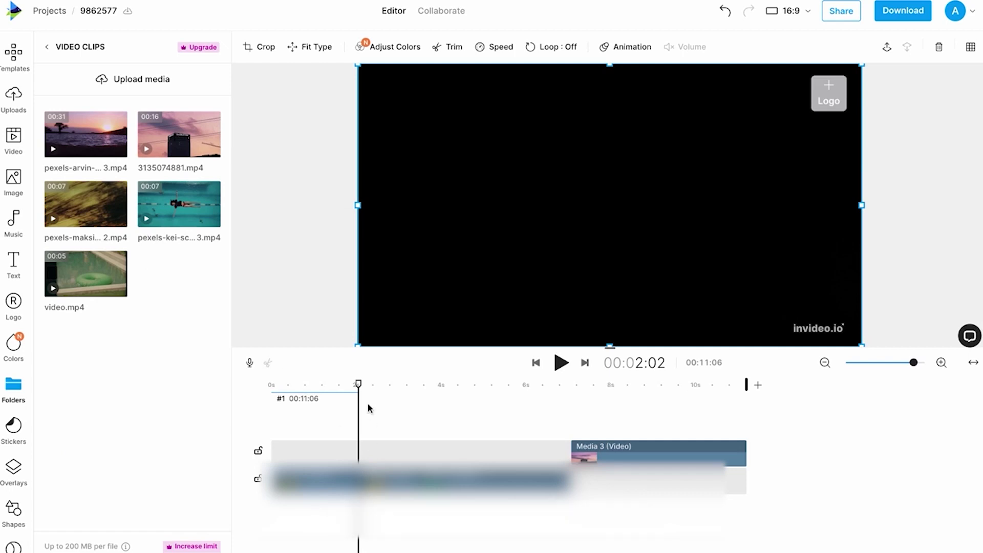
{"action": "left_click", "coordinate": [362, 387]}
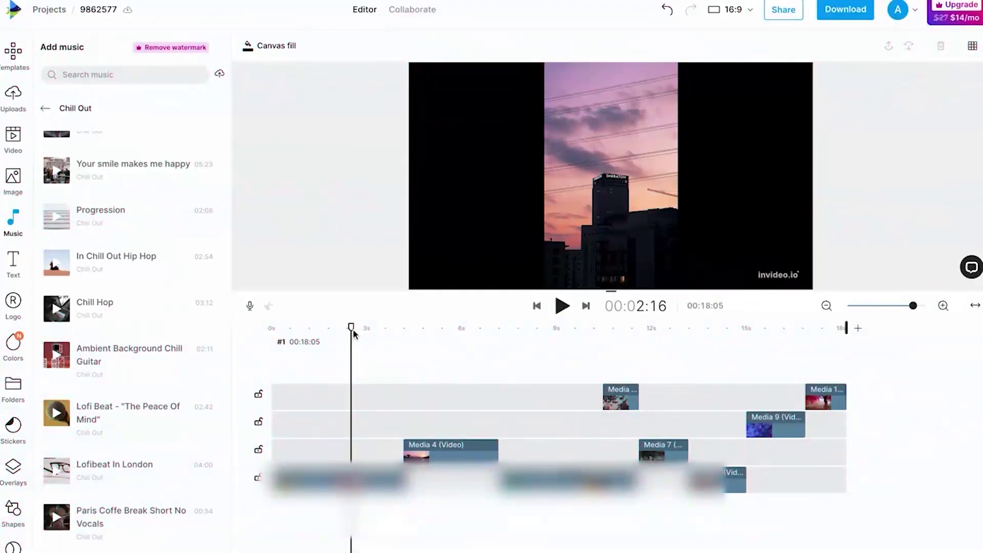
{"action": "mouse_move", "coordinate": [352, 329]}
{"action": "left_mouse_down"}
{"action": "mouse_move", "coordinate": [395, 329]}
{"action": "mouse_move", "coordinate": [380, 328]}
{"action": "left_mouse_up"}
- Add the Chill Out guitar, Forest Ambience, City Rooftop Ambience and Birds Chirping in Park tracks
{"action": "left_click", "coordinate": [201, 354]}
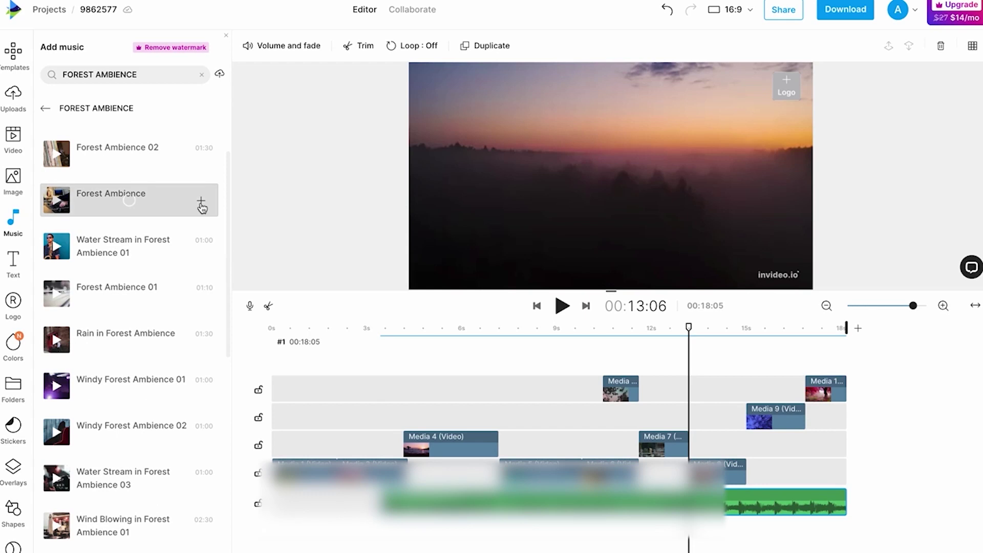
{"action": "left_click", "coordinate": [201, 202]}
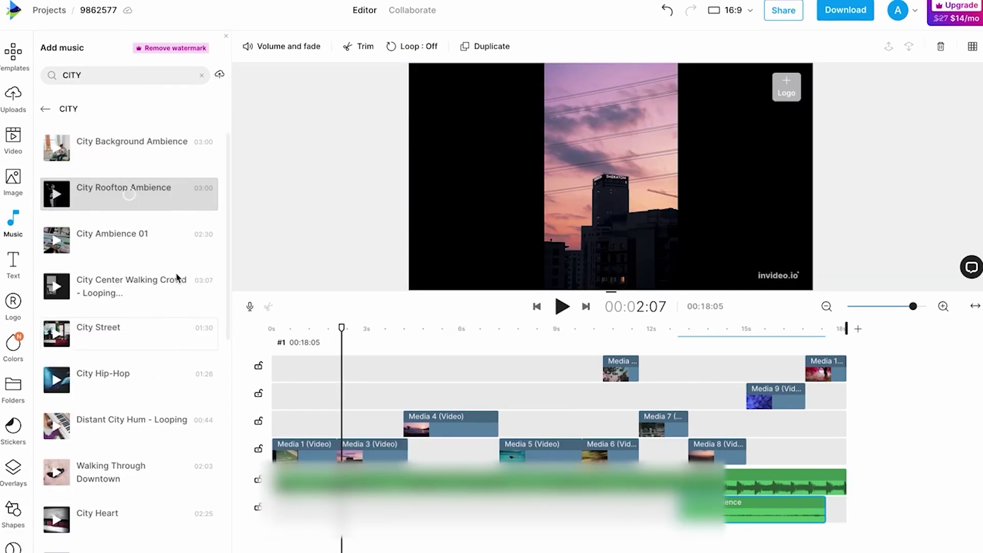
{"action": "left_click", "coordinate": [203, 193]}
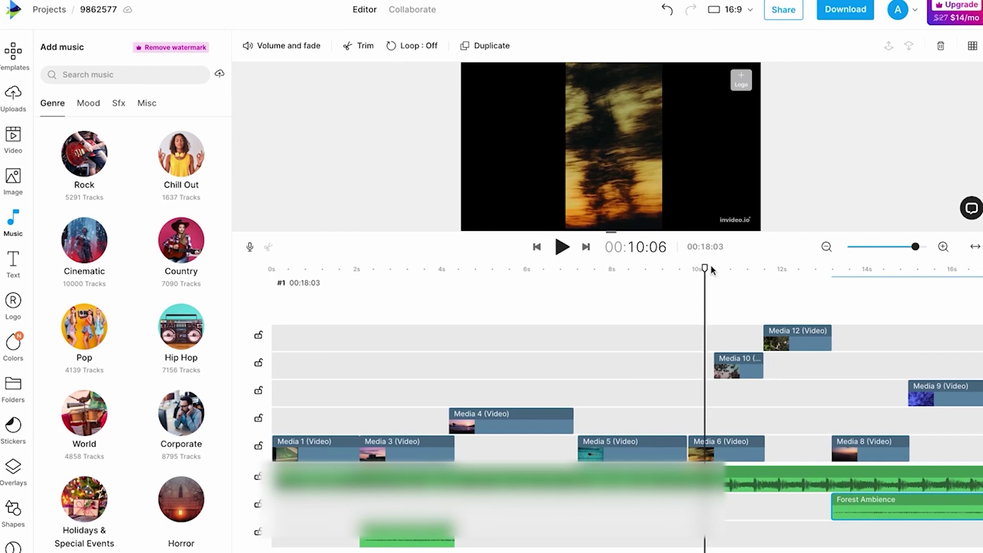
{"action": "left_click_drag", "start_coordinate": [707, 270], "coordinate": [776, 274]}
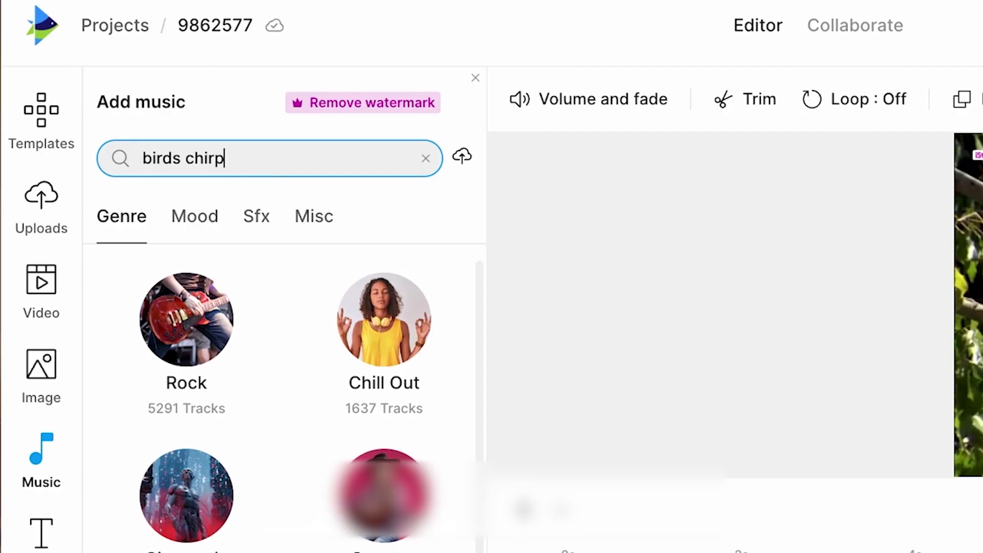
{"action": "type", "text": "ing"}
{"action": "key", "text": "Return"}
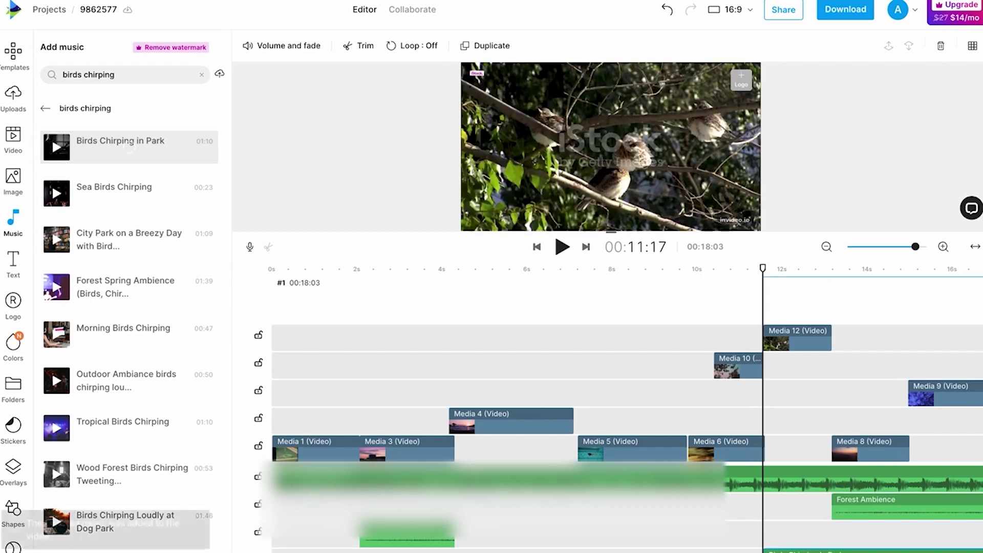
{"action": "left_click", "coordinate": [826, 247]}
{"action": "left_click", "coordinate": [512, 224]}
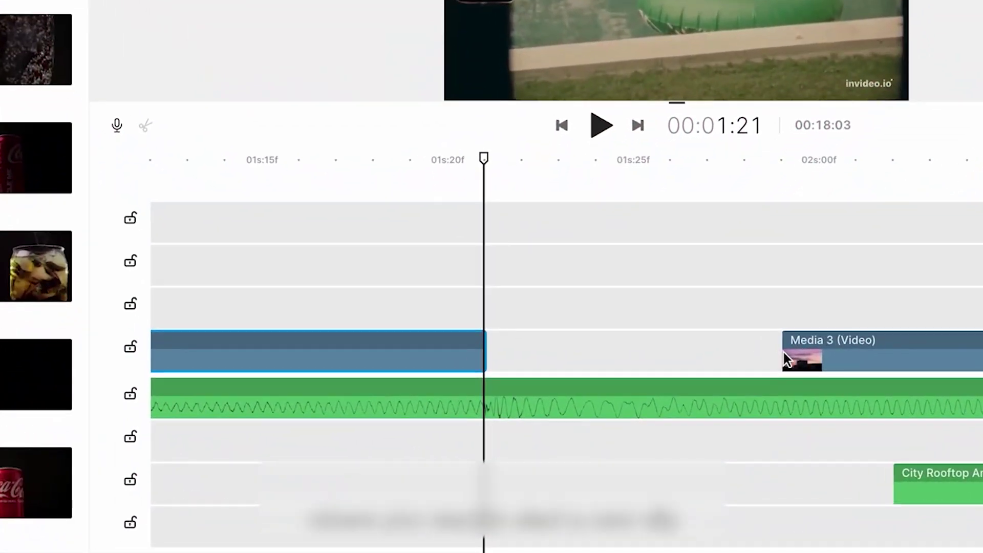
- Extend Media 3 to start earlier and rename it 'Sunset Shot #1'
{"action": "left_click_drag", "start_coordinate": [733, 363], "coordinate": [486, 363]}
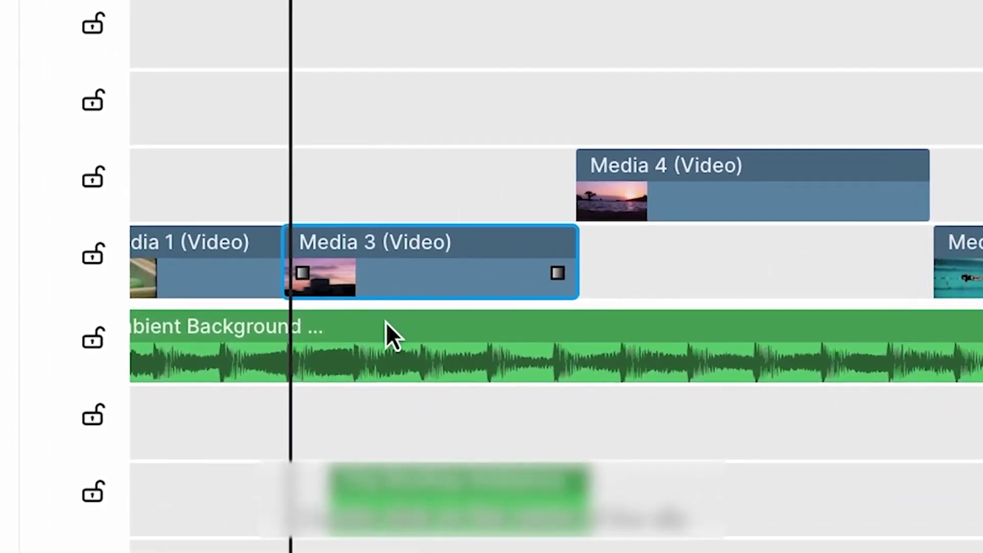
{"action": "double_click", "coordinate": [380, 228]}
{"action": "key", "text": "BackSpace"}
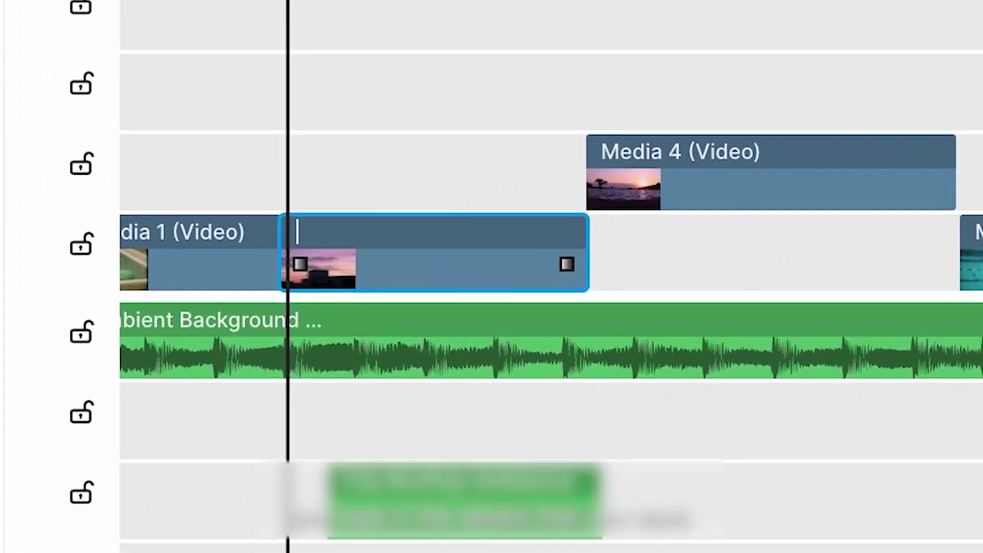
{"action": "type", "text": "Sunset Shot #1"}
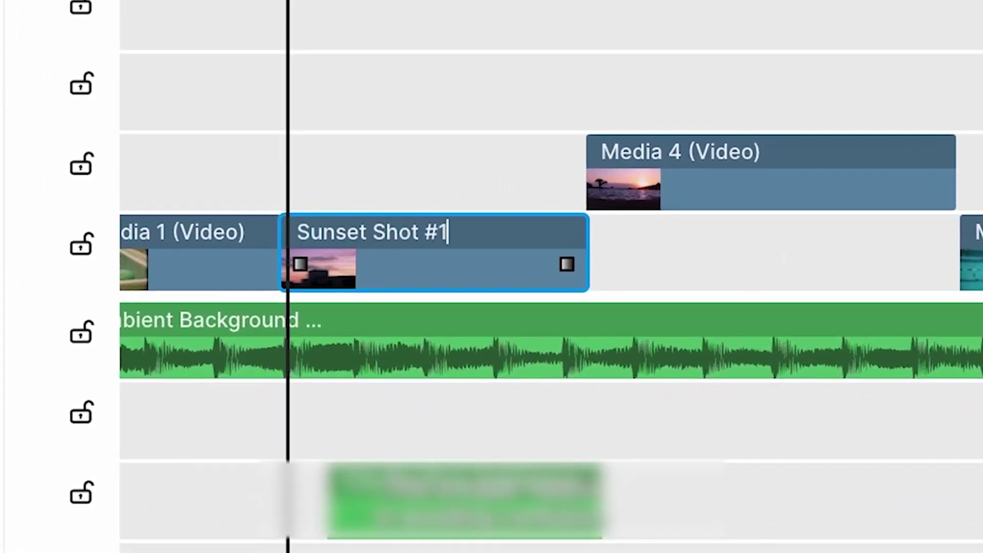
{"action": "left_click", "coordinate": [533, 114]}
- Rename Media 4 to 'Sunset Shot #2' and lock the main video track
{"action": "left_click", "coordinate": [667, 153]}
{"action": "double_click", "coordinate": [663, 152]}
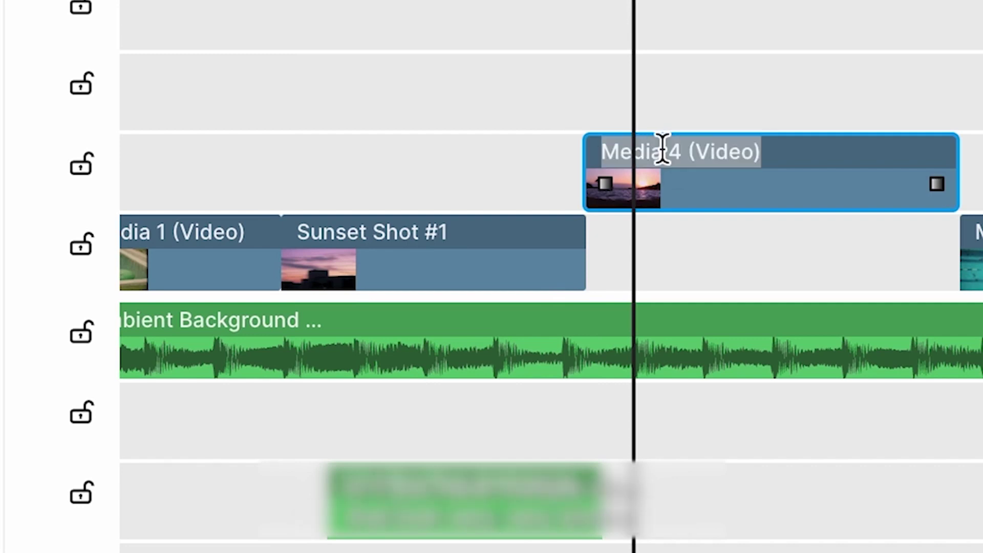
{"action": "type", "text": "Sunset Shot #2"}
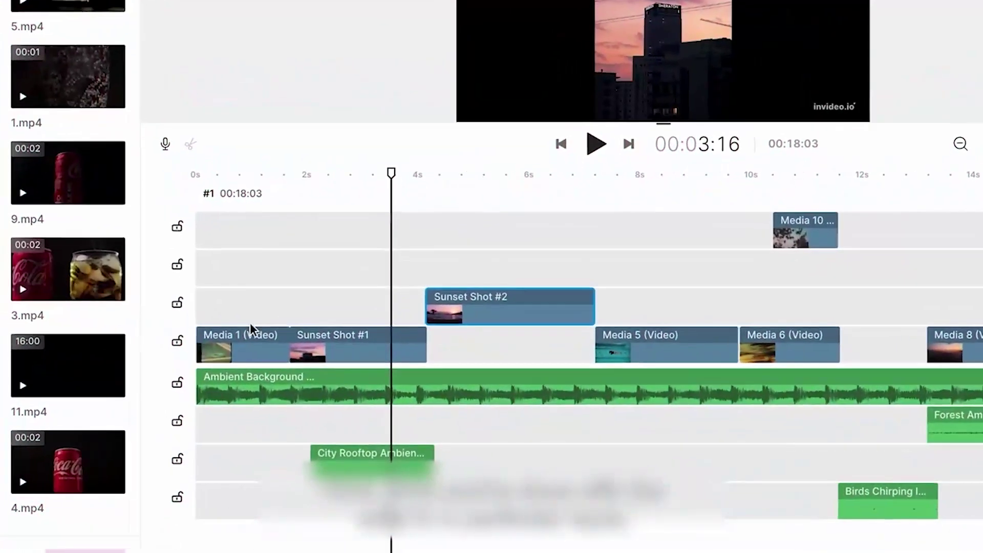
{"action": "left_click", "coordinate": [56, 280]}
{"action": "type", "text": "natur"}
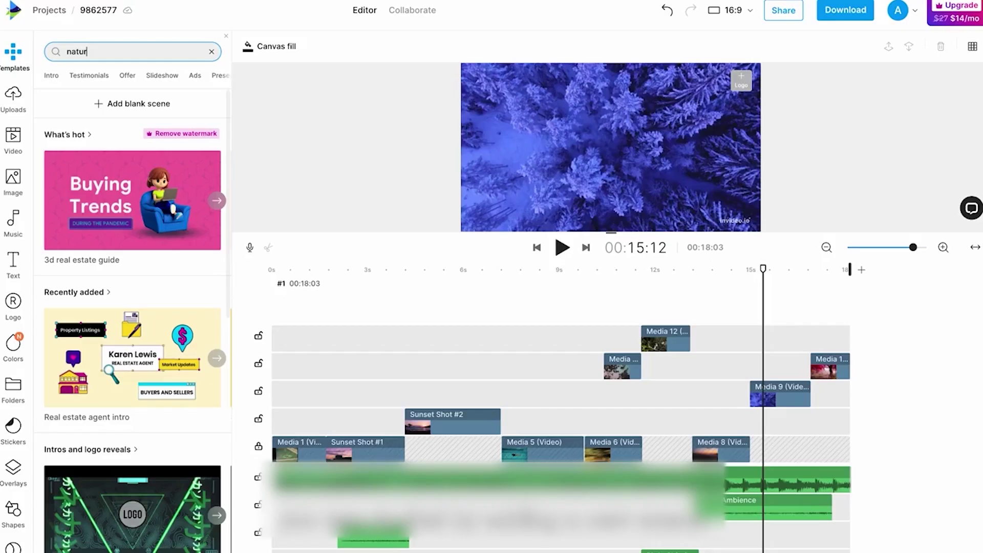
{"action": "type", "text": "e"}
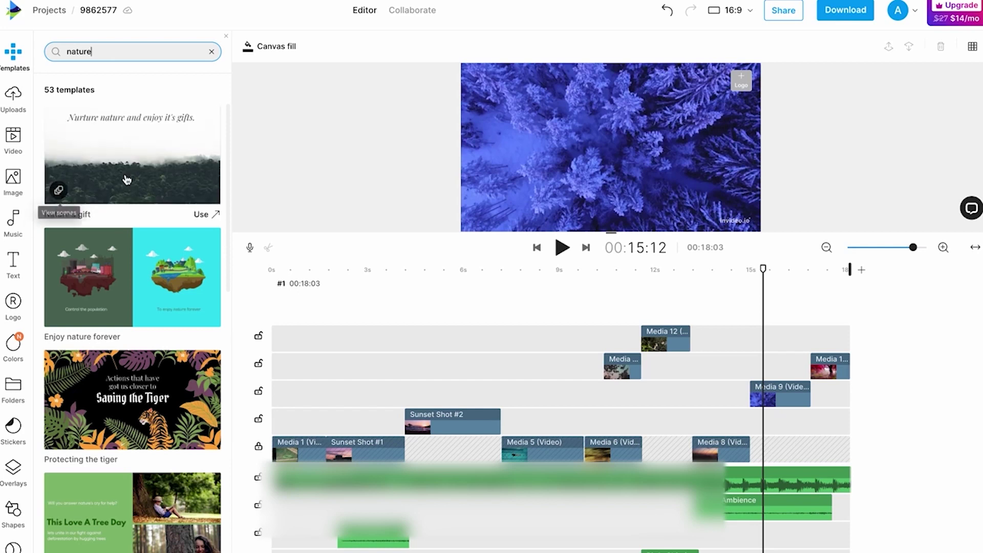
- Add a Nature's gift template scene as scene #2 and move it earlier in the timeline
{"action": "left_click", "coordinate": [59, 190]}
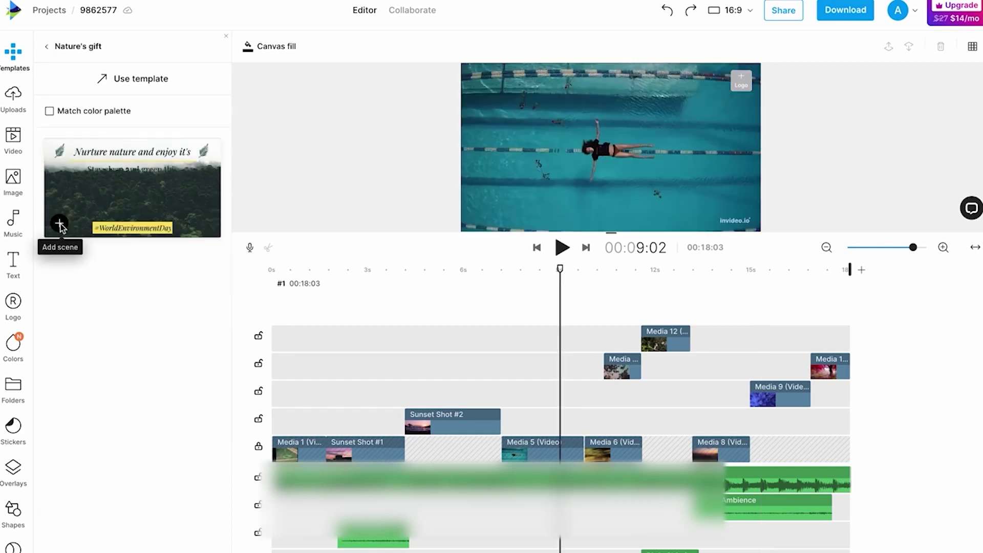
{"action": "left_click", "coordinate": [60, 227]}
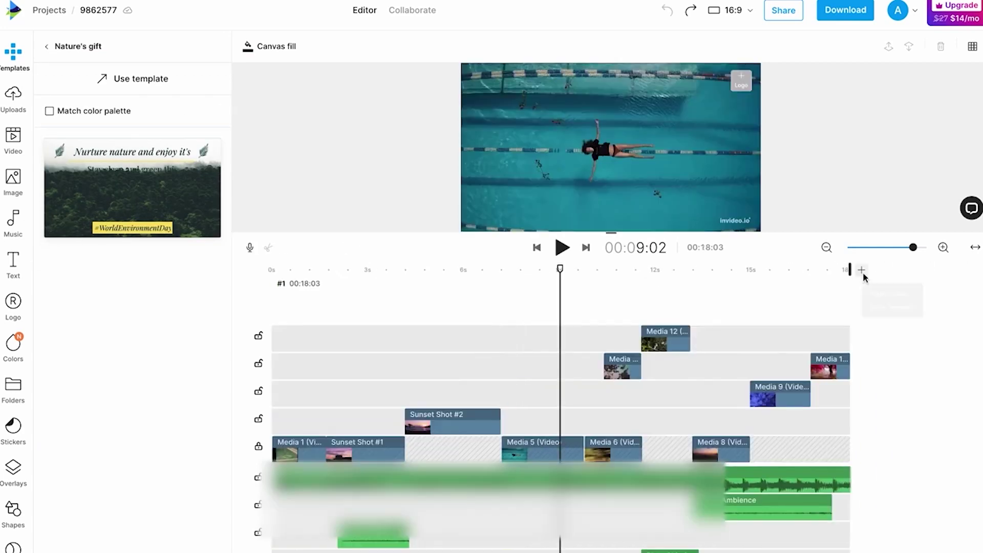
{"action": "left_click", "coordinate": [880, 295]}
{"action": "left_click", "coordinate": [285, 452]}
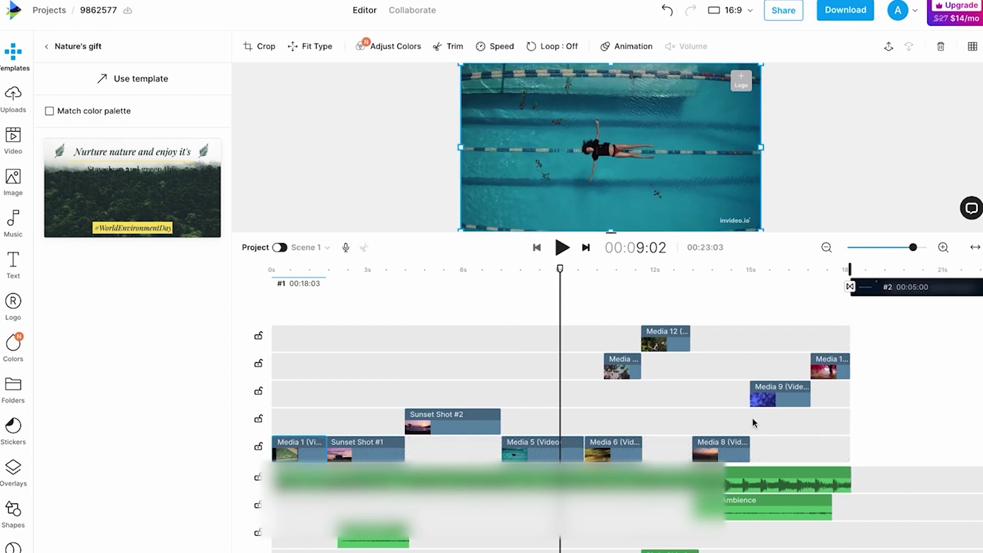
{"action": "mouse_move", "coordinate": [920, 291]}
{"action": "left_mouse_down"}
{"action": "mouse_move", "coordinate": [687, 300]}
{"action": "mouse_move", "coordinate": [365, 291]}
{"action": "left_mouse_up"}
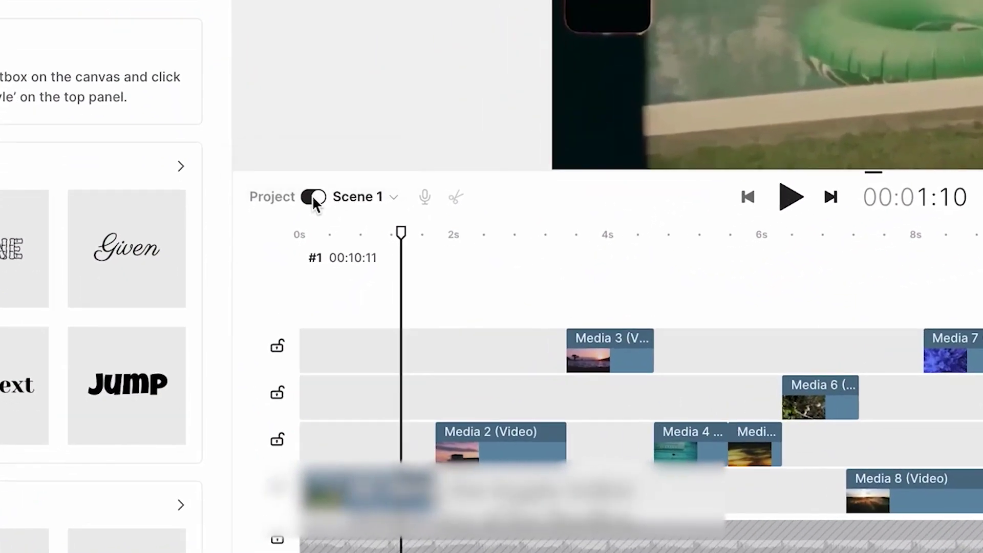
{"action": "left_click", "coordinate": [276, 305]}
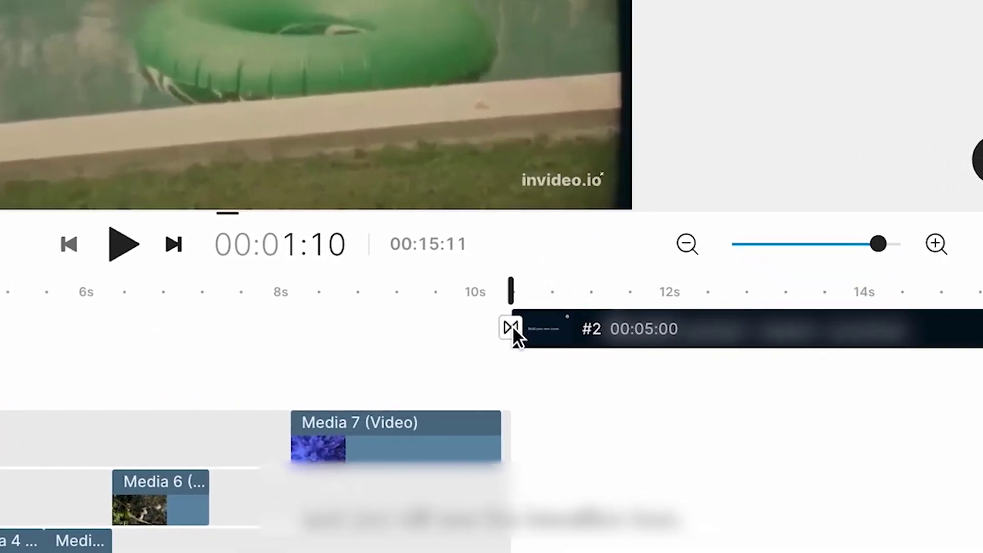
- Apply a Fade transition between the two scenes and play back the result
{"action": "left_click", "coordinate": [512, 325]}
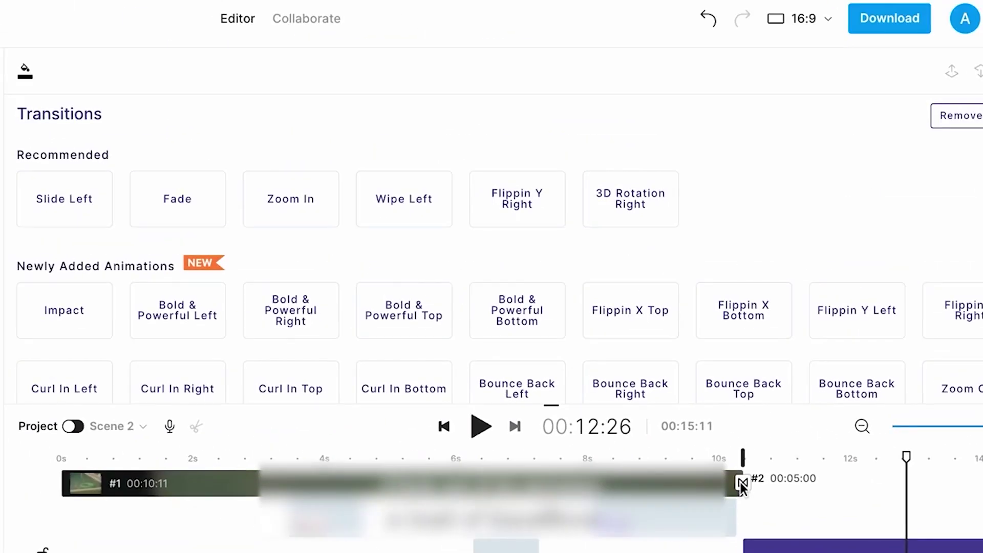
{"action": "left_click", "coordinate": [160, 206]}
{"action": "left_click", "coordinate": [620, 422]}
{"action": "key", "text": "space"}
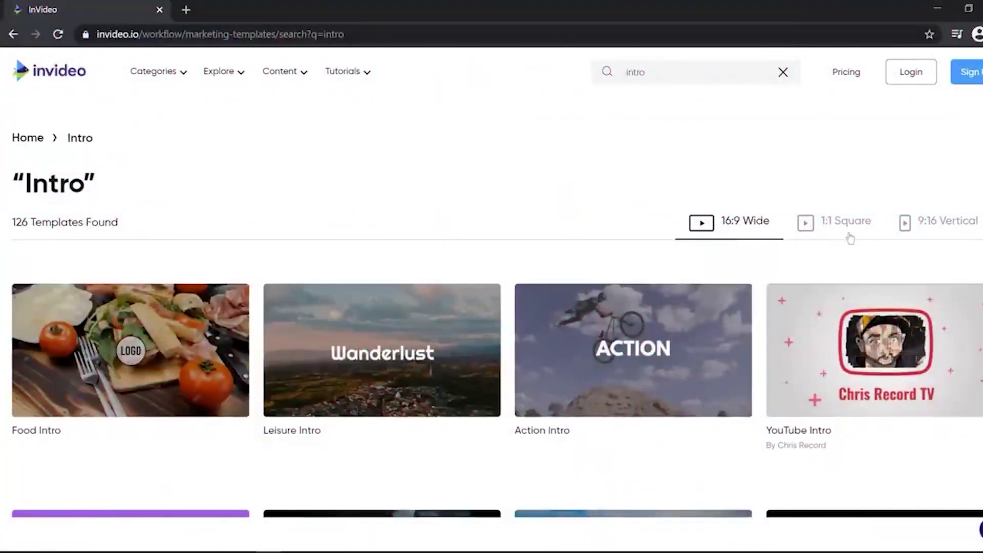
{"action": "scroll", "coordinate": [722, 247], "scroll_direction": "down", "scroll_amount": 3}
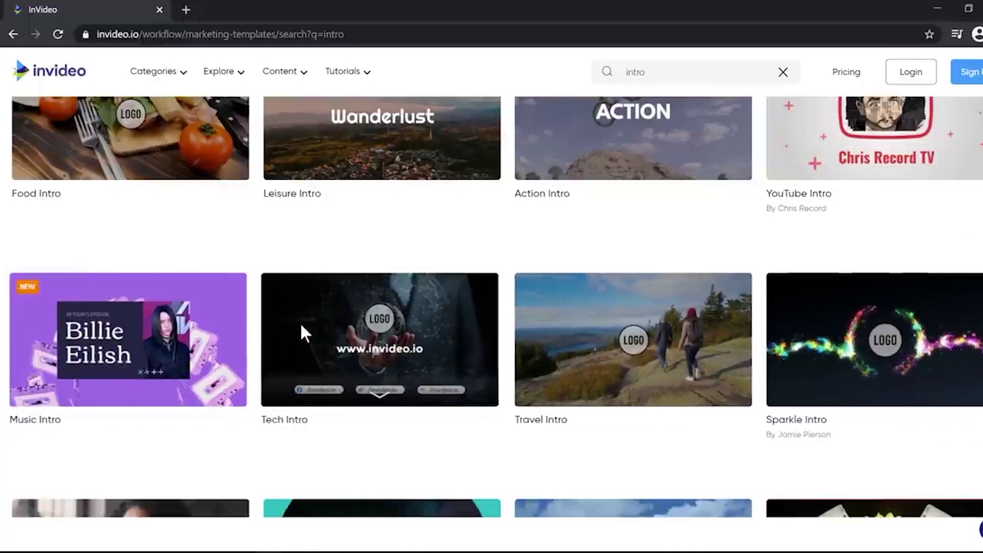
{"action": "scroll", "coordinate": [828, 257], "scroll_direction": "up", "scroll_amount": 3}
{"action": "left_click", "coordinate": [845, 223]}
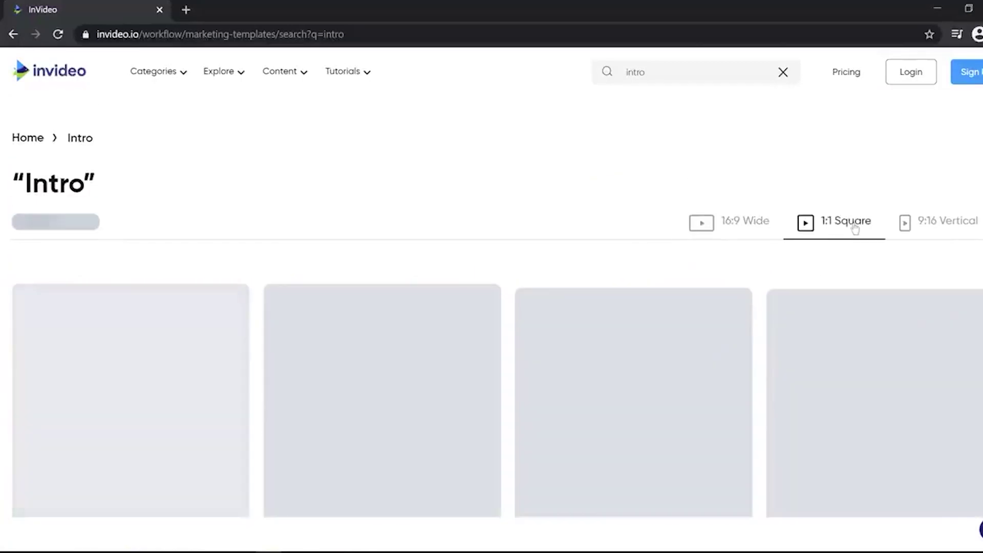
{"action": "scroll", "coordinate": [742, 261], "scroll_direction": "down", "scroll_amount": 3}
{"action": "scroll", "coordinate": [638, 213], "scroll_direction": "down", "scroll_amount": 4}
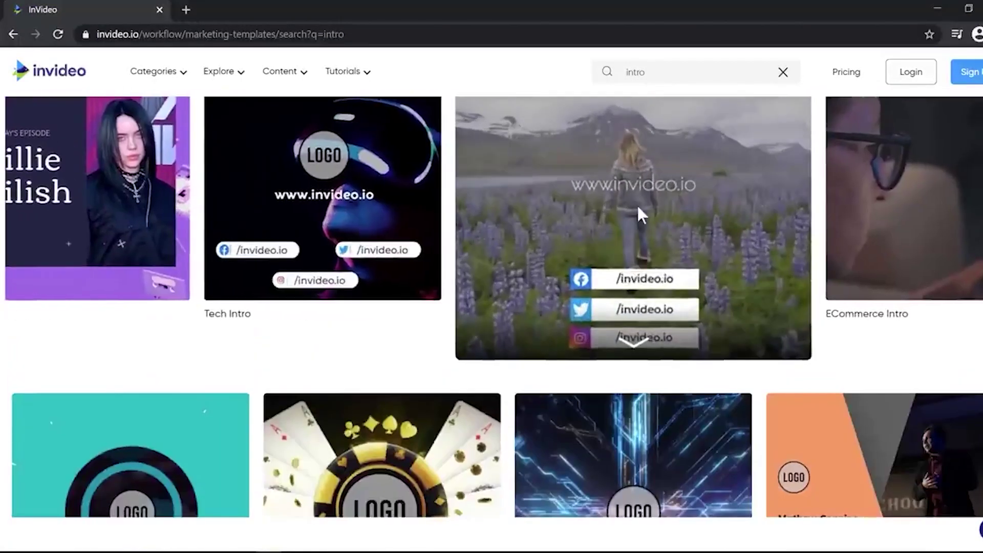
{"action": "scroll", "coordinate": [637, 204], "scroll_direction": "down", "scroll_amount": 2}
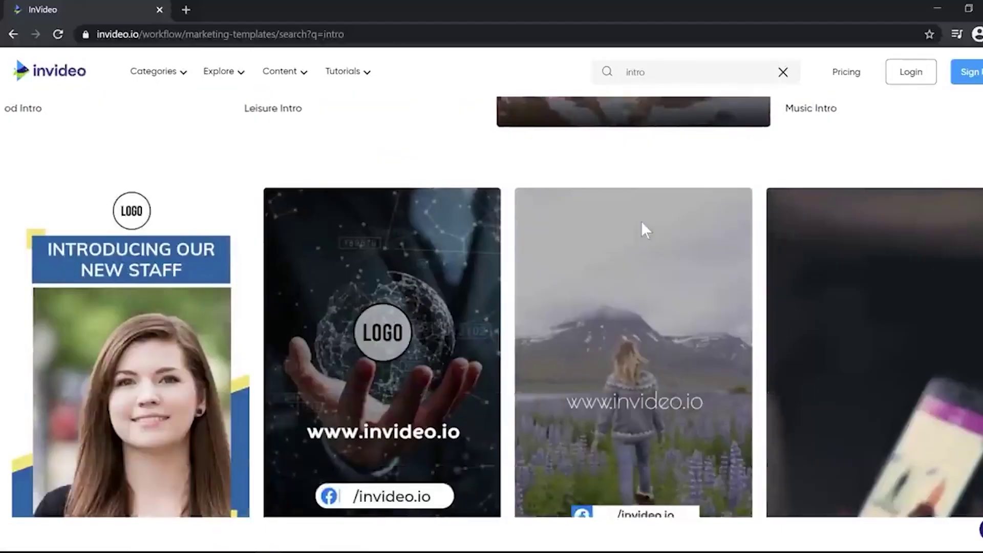
{"action": "scroll", "coordinate": [617, 338], "scroll_direction": "down", "scroll_amount": 3}
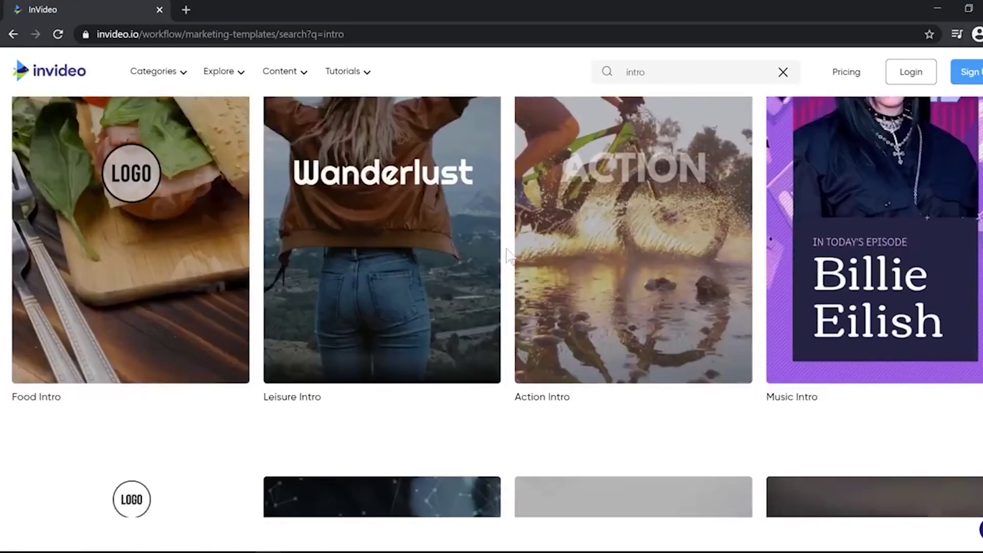
{"action": "scroll", "coordinate": [508, 249], "scroll_direction": "down", "scroll_amount": 5}
{"action": "scroll", "coordinate": [507, 250], "scroll_direction": "up", "scroll_amount": 10}
{"action": "left_click", "coordinate": [750, 230]}
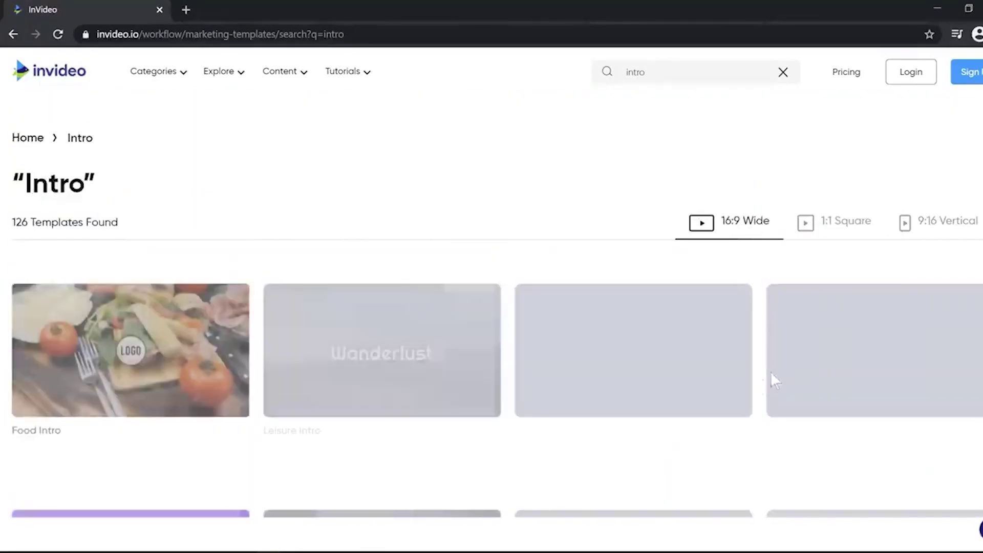
{"action": "scroll", "coordinate": [771, 377], "scroll_direction": "down", "scroll_amount": 3}
{"action": "scroll", "coordinate": [764, 388], "scroll_direction": "down", "scroll_amount": 5}
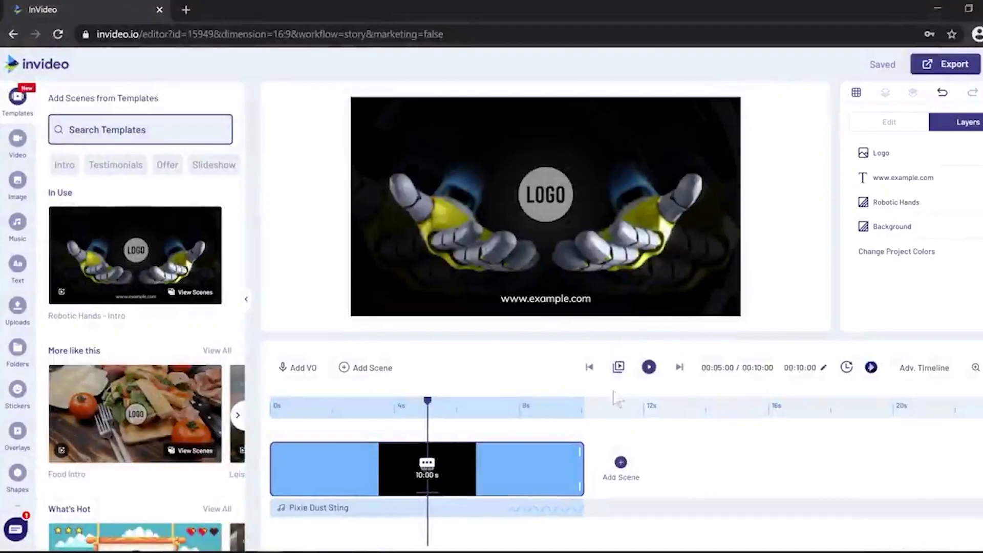
{"action": "left_click", "coordinate": [649, 368]}
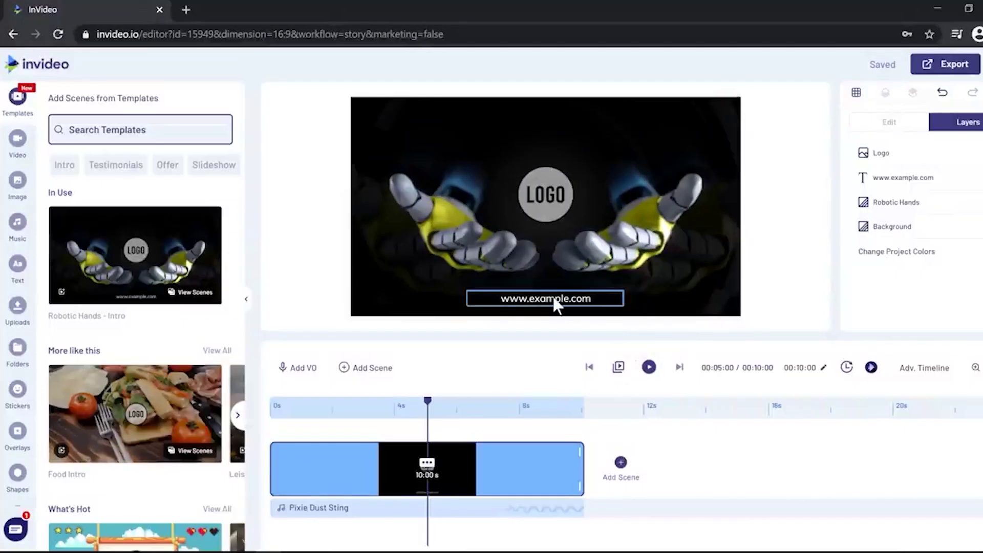
{"action": "left_click", "coordinate": [553, 298]}
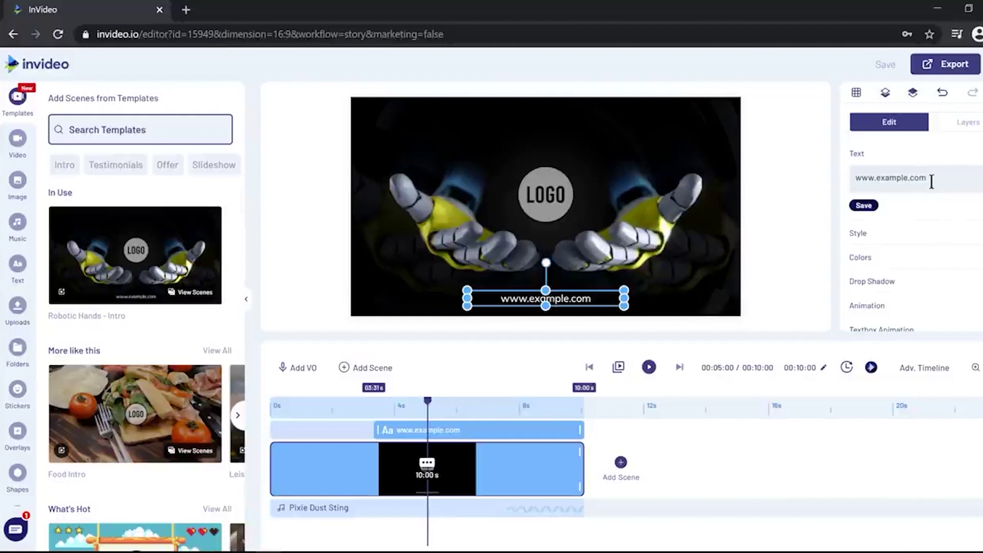
{"action": "left_click", "coordinate": [843, 230]}
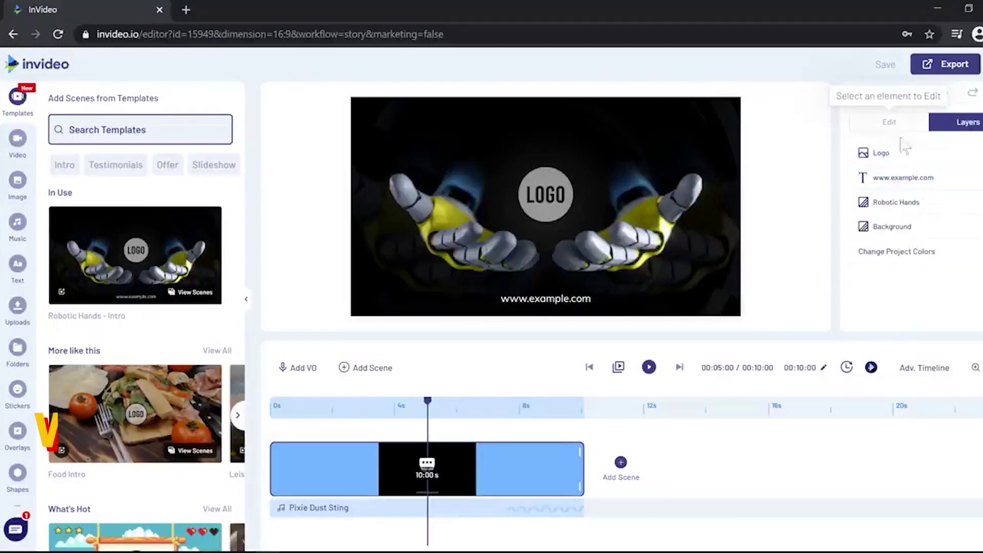
{"action": "left_click", "coordinate": [975, 184]}
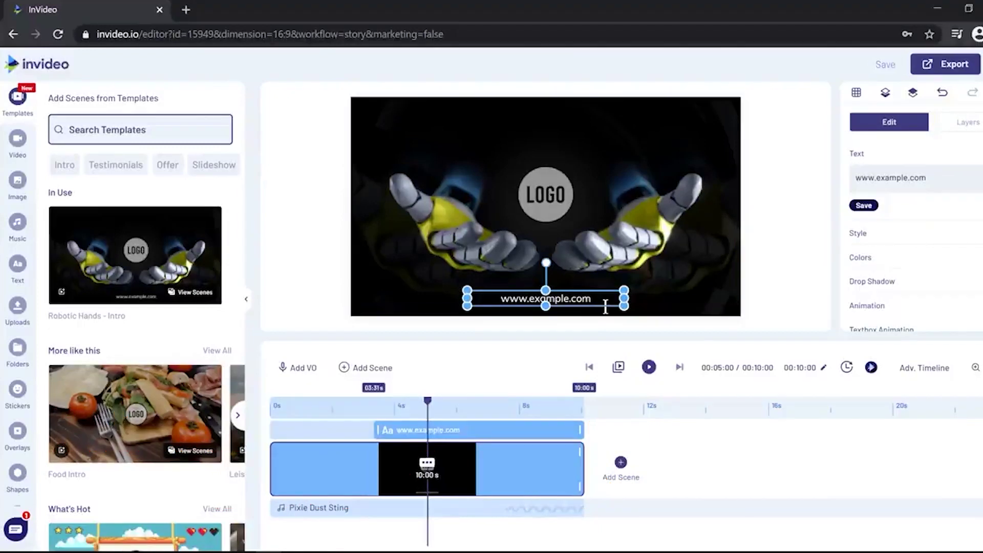
{"action": "left_click", "coordinate": [950, 191]}
{"action": "type", "text": "Billi4You"}
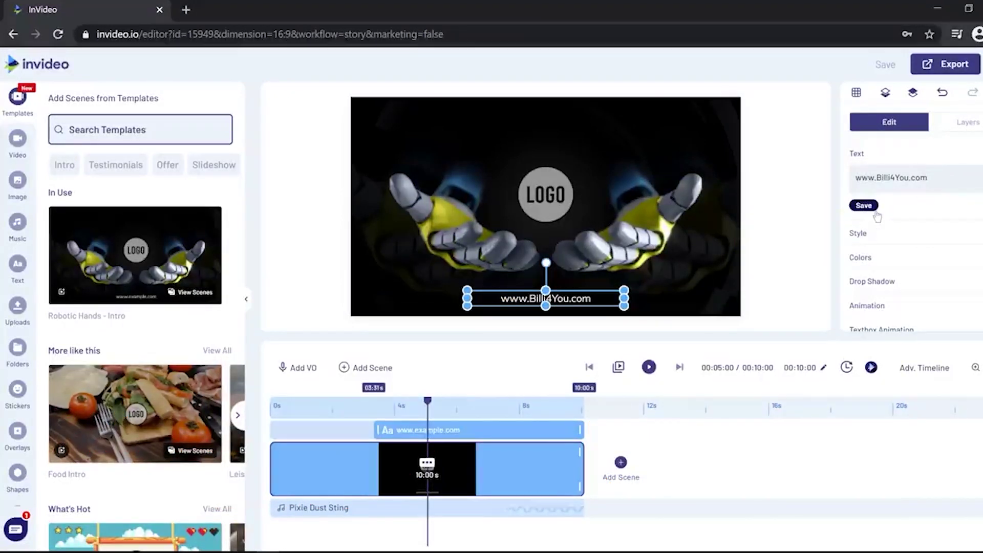
{"action": "scroll", "coordinate": [948, 250], "scroll_direction": "down", "scroll_amount": 1}
- Style the website text in bold Lato Light, then review its colour and animation settings
{"action": "left_click", "coordinate": [952, 202]}
{"action": "left_click", "coordinate": [917, 184]}
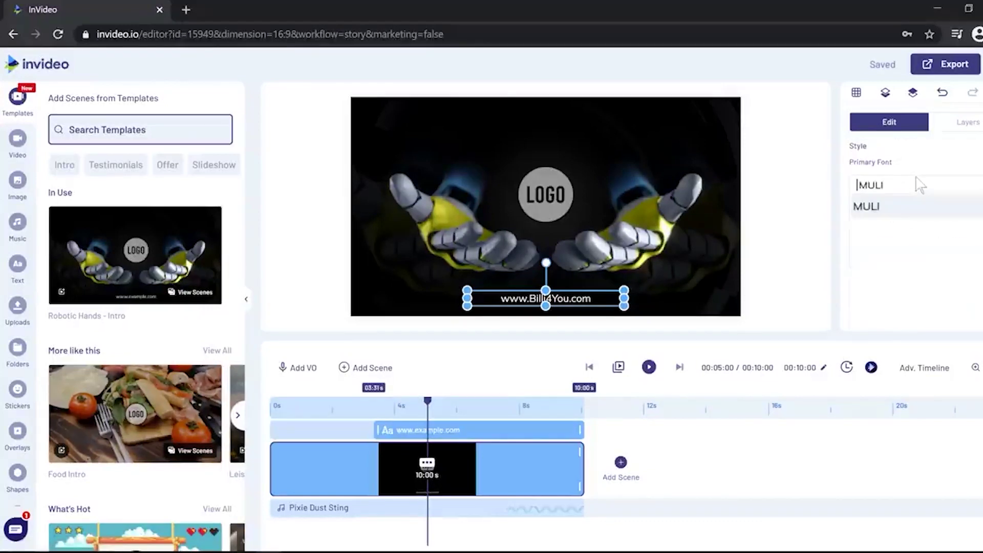
{"action": "scroll", "coordinate": [922, 230], "scroll_direction": "down", "scroll_amount": 3}
{"action": "left_click", "coordinate": [926, 281]}
{"action": "left_click", "coordinate": [924, 198]}
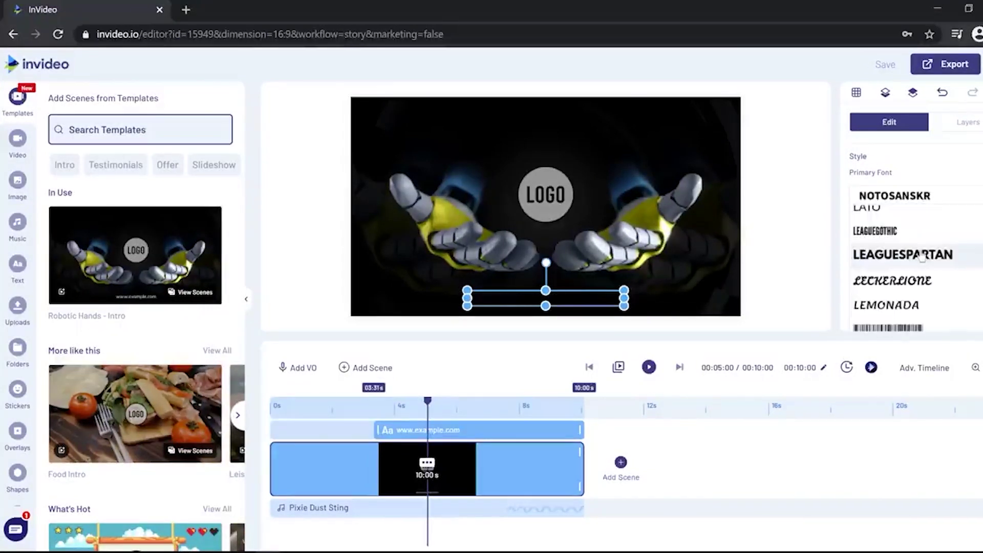
{"action": "left_click", "coordinate": [903, 225]}
{"action": "scroll", "coordinate": [914, 292], "scroll_direction": "down", "scroll_amount": 2}
{"action": "left_click", "coordinate": [913, 303]}
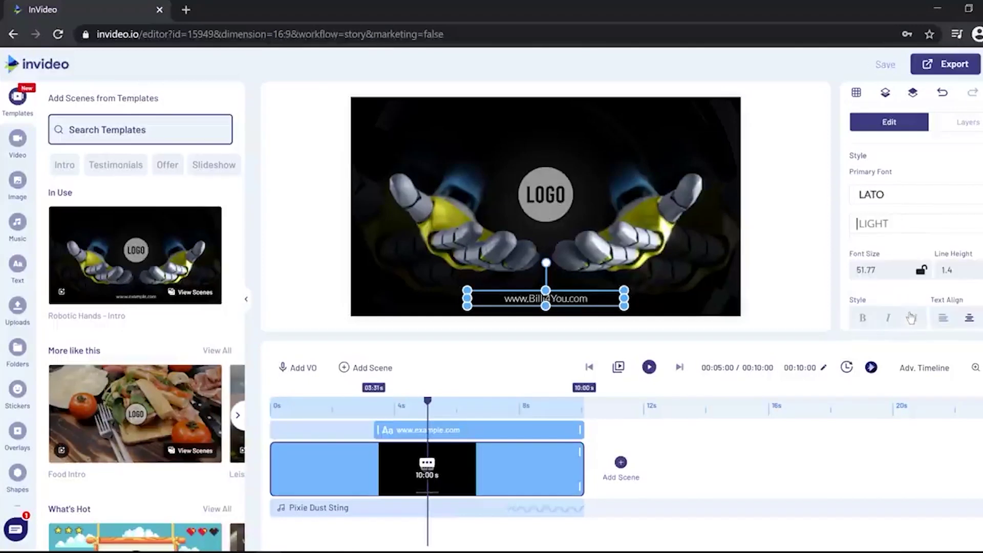
{"action": "scroll", "coordinate": [899, 254], "scroll_direction": "down", "scroll_amount": 3}
{"action": "left_click", "coordinate": [865, 197]}
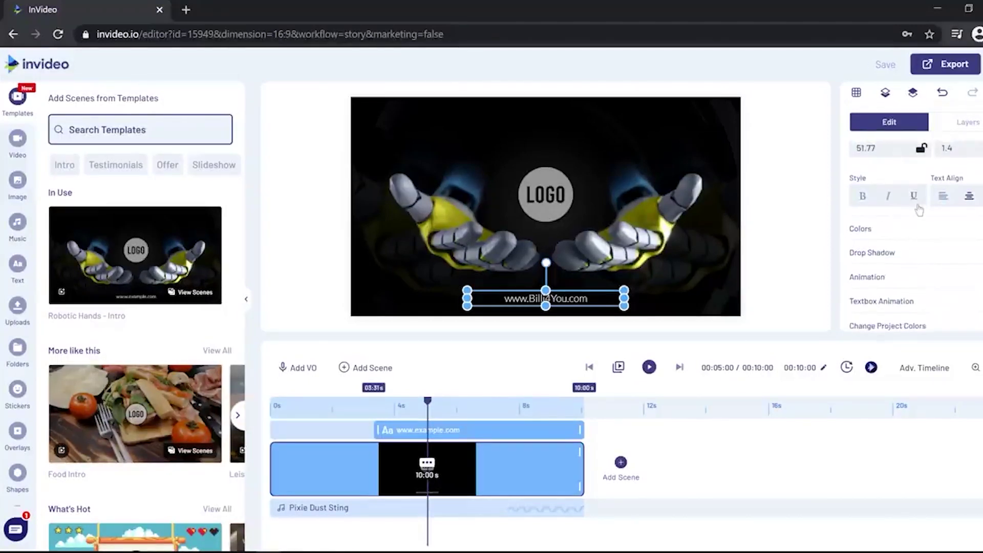
{"action": "left_click", "coordinate": [942, 242]}
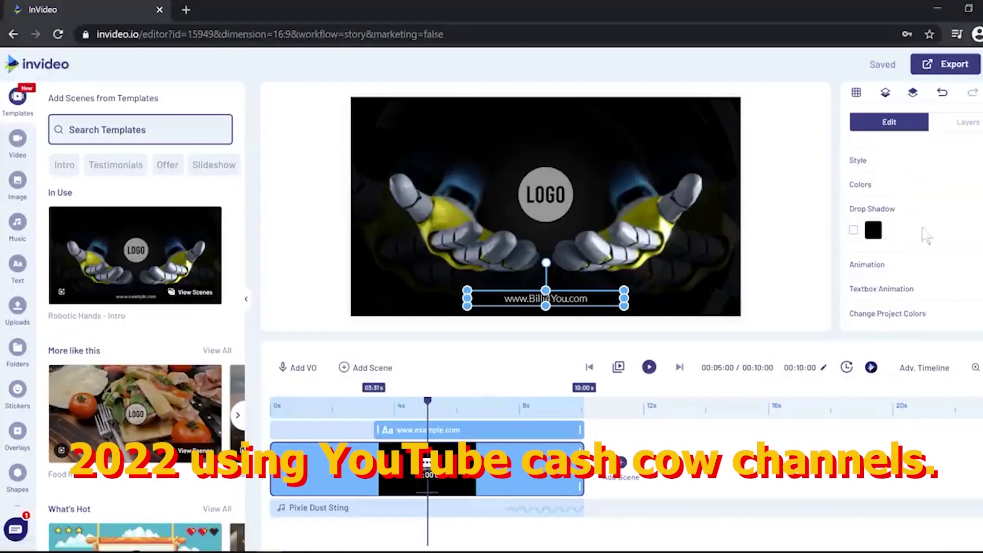
{"action": "left_click", "coordinate": [921, 264]}
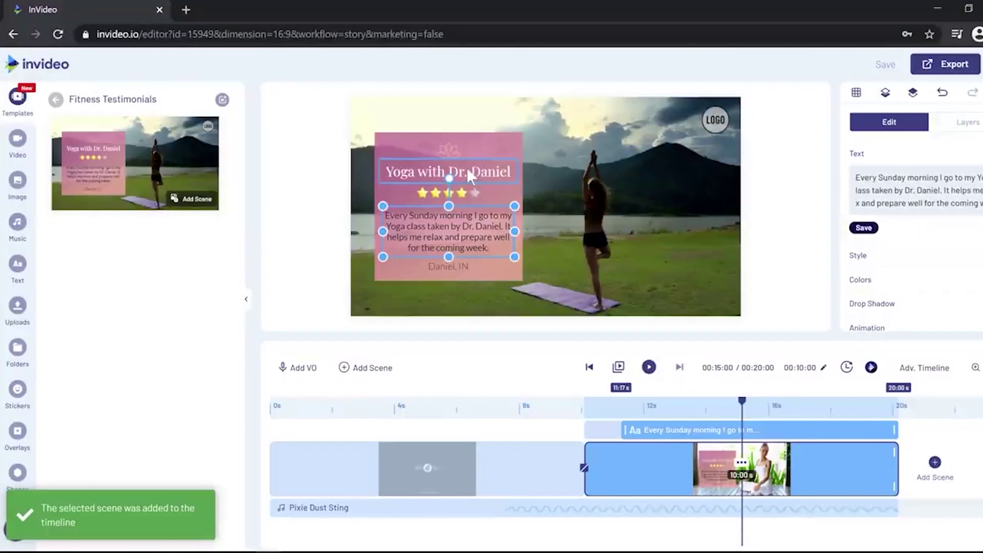
- Inspect the yoga scene's 'Yoga with Dr. Daniel' title, body text and 'Daniel, IN' caption
{"action": "left_click", "coordinate": [465, 171]}
{"action": "left_click", "coordinate": [450, 195]}
{"action": "left_click", "coordinate": [453, 235]}
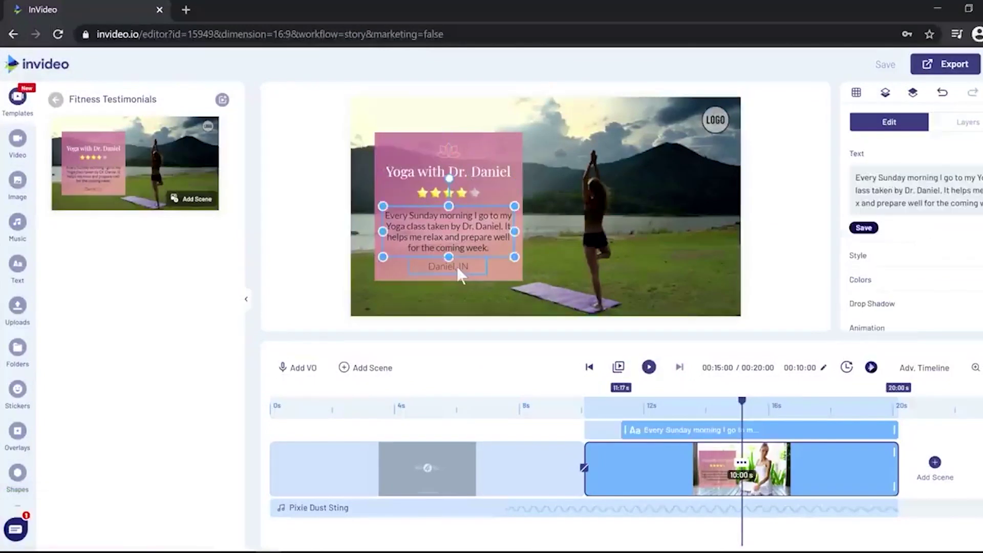
{"action": "left_click", "coordinate": [461, 269]}
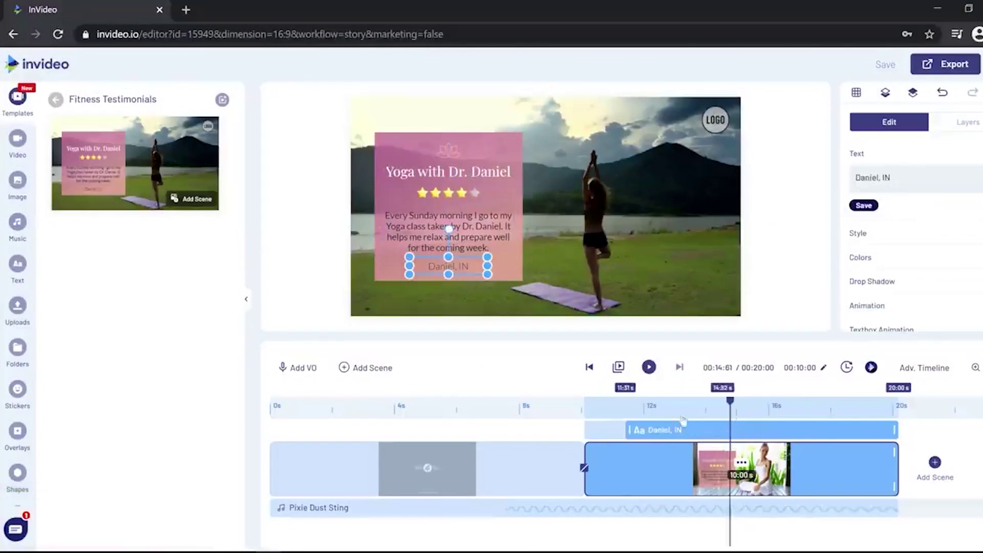